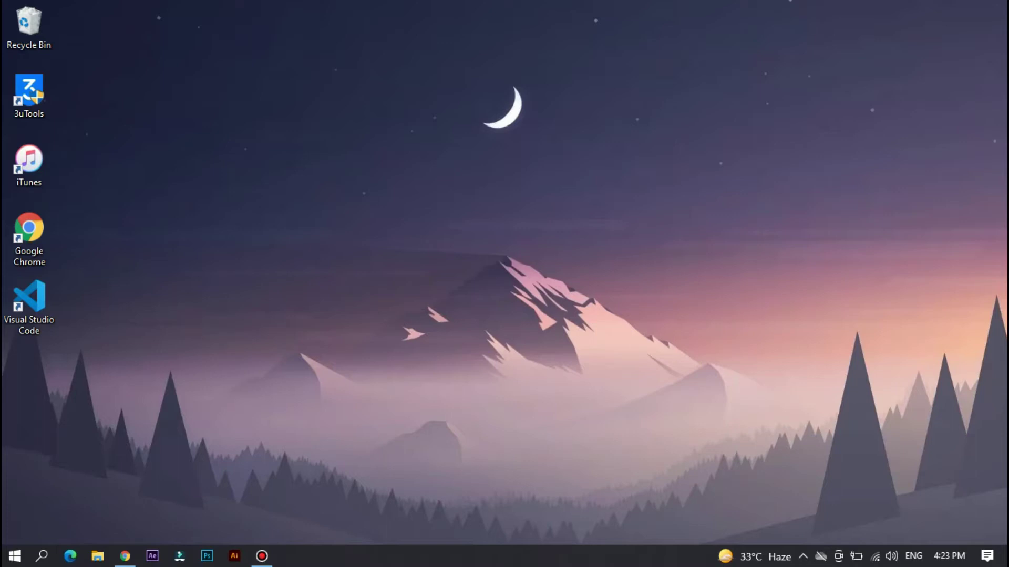
- Restore the Wix Logo Maker page in Chrome and start a new logo in a new tab
click(125, 555)
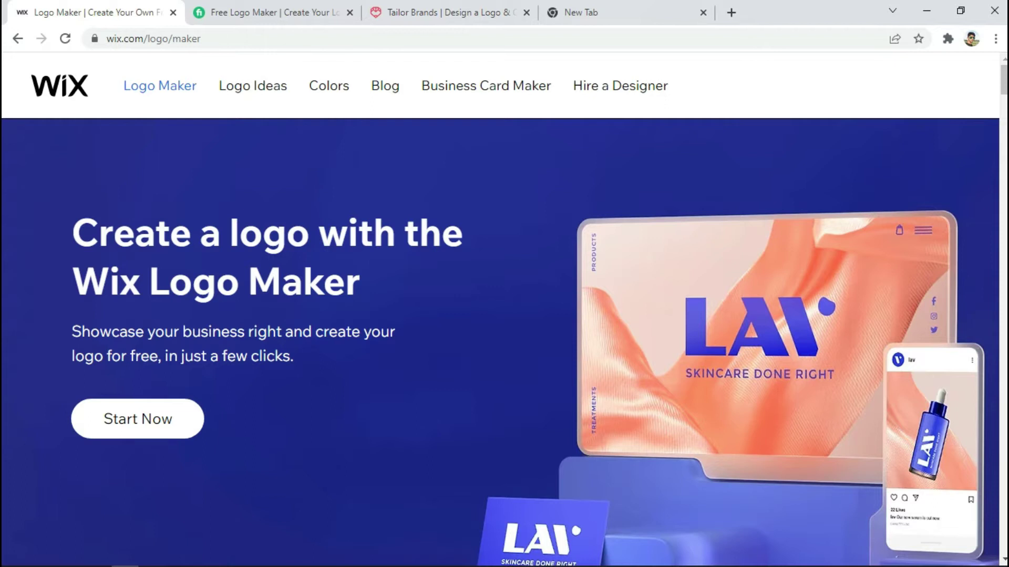
scroll(500, 309, down, 1)
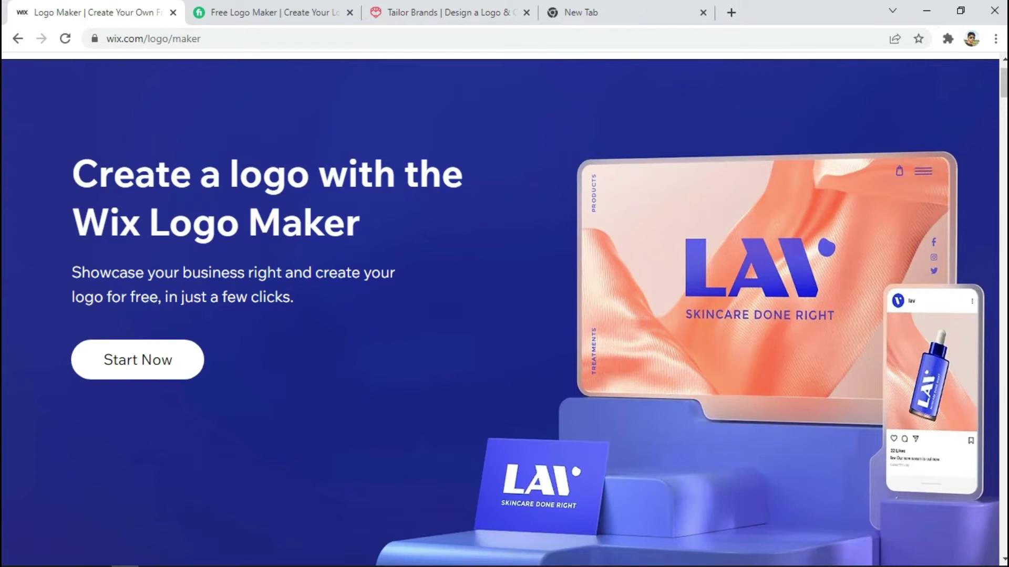
scroll(499, 310, down, 4)
scroll(505, 310, down, 10)
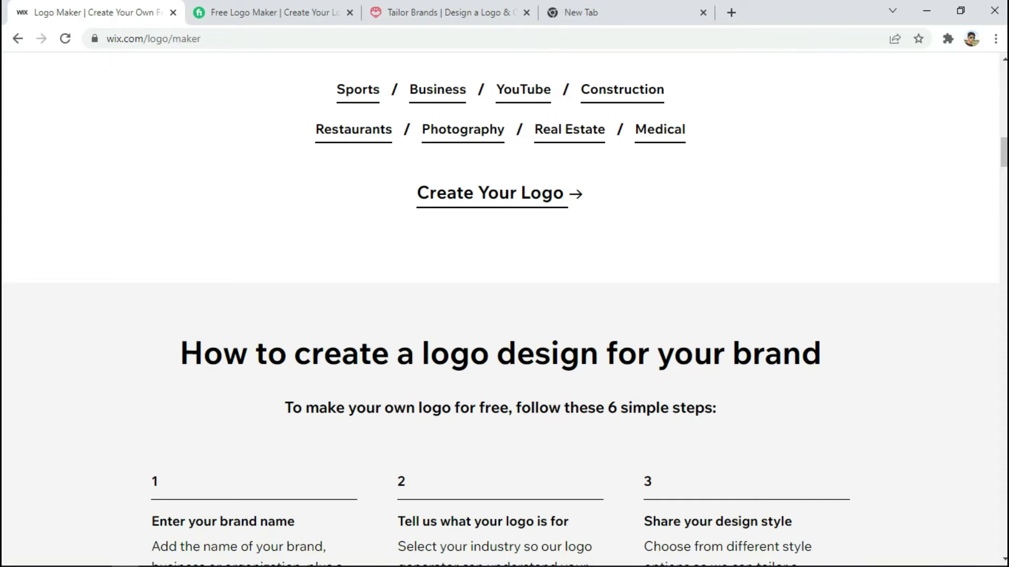
scroll(505, 310, up, 15)
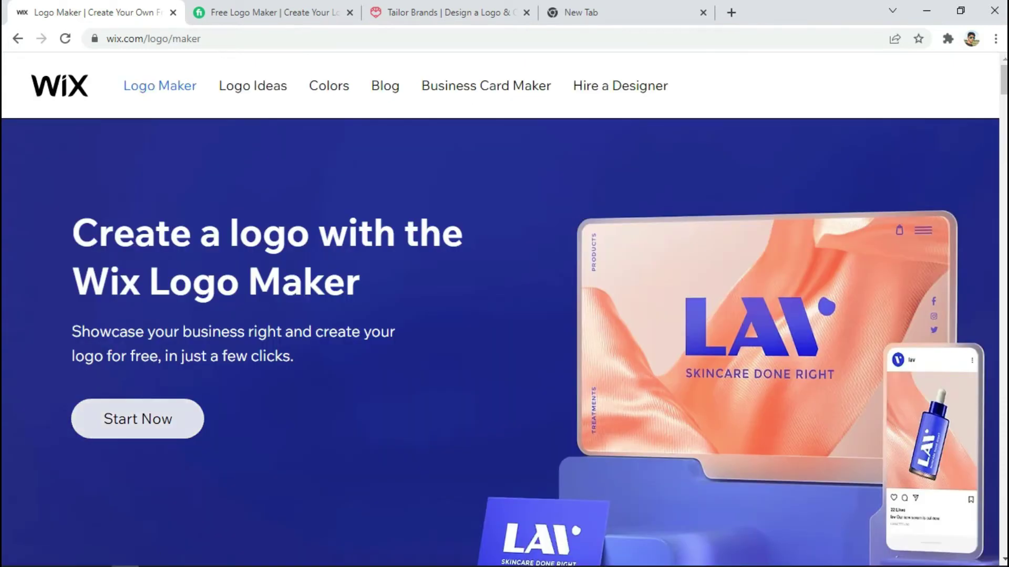
click(137, 418)
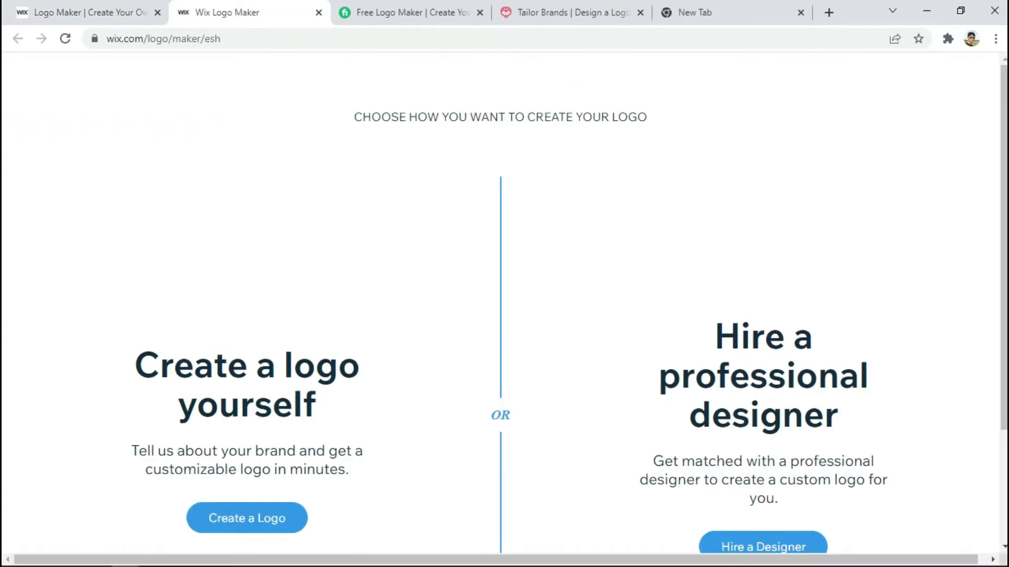
- Scroll down the create-or-hire page toward the Create a Logo option
scroll(505, 310, down, 2)
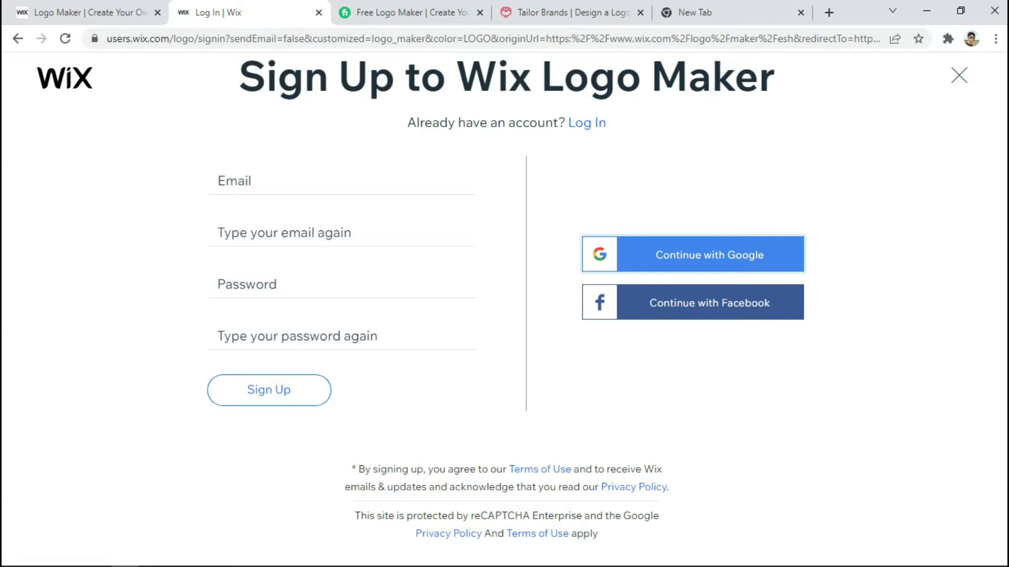
- Sign up with Google, choosing the Google account in the popup
key(Return)
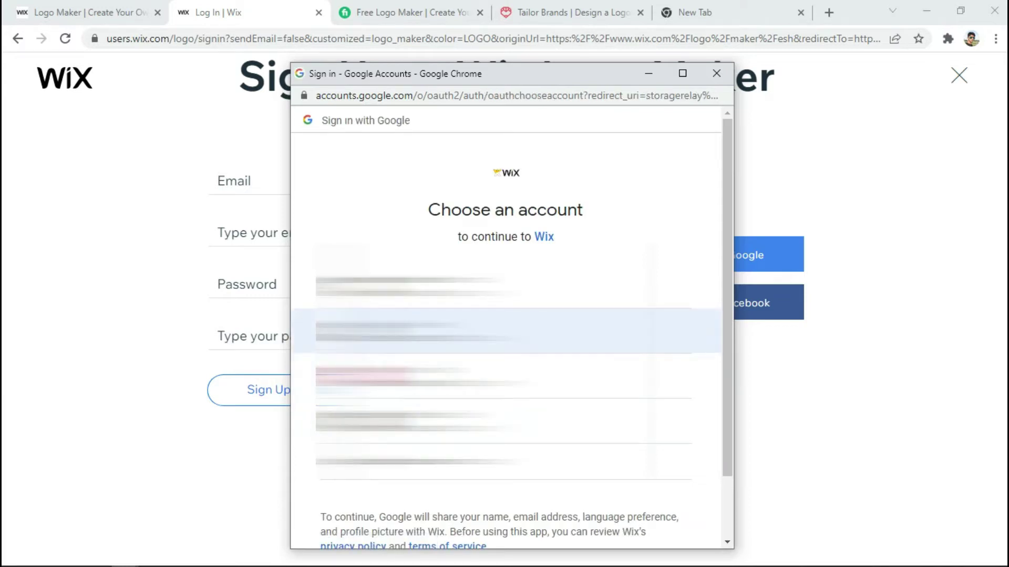
key(Return)
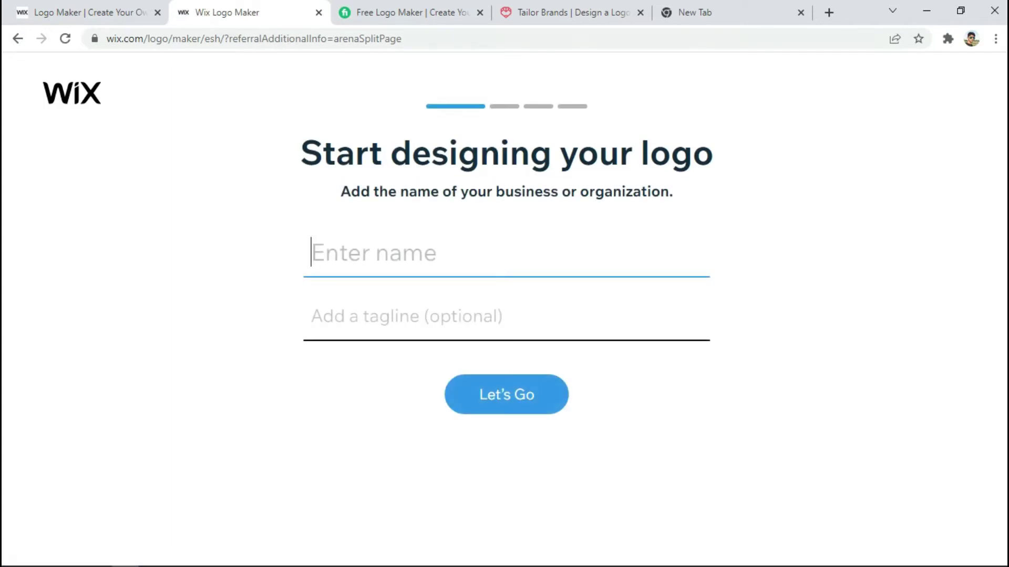
- Name the logo 'Feature Graphics' and set its industry to Graphic Design Studio
text(F)
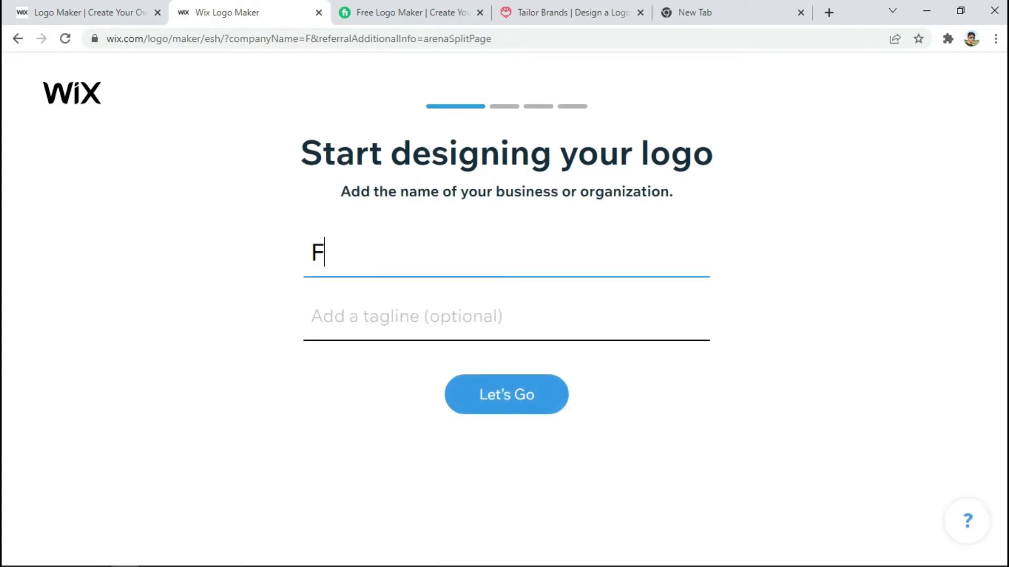
text(eatur)
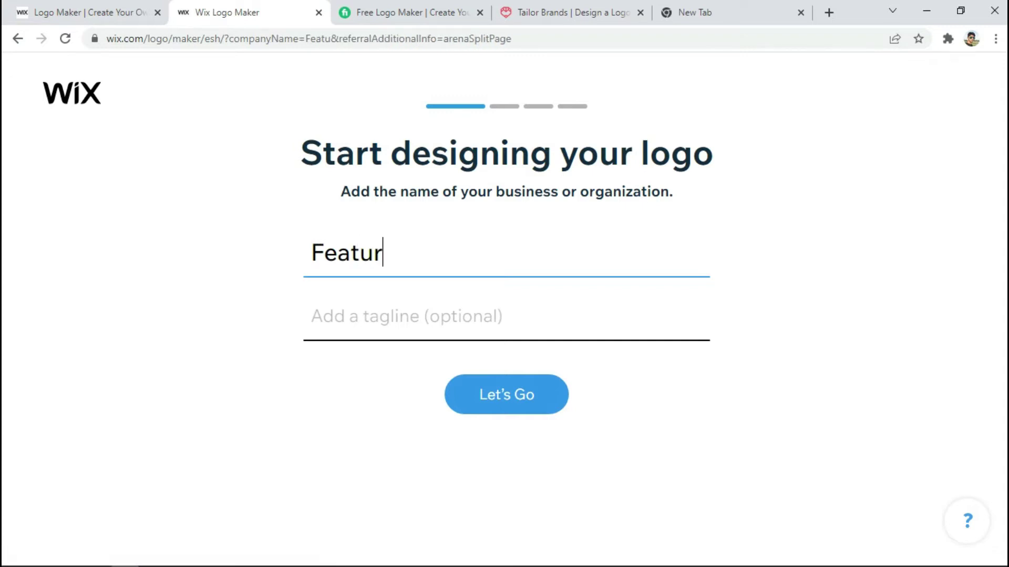
text(e G)
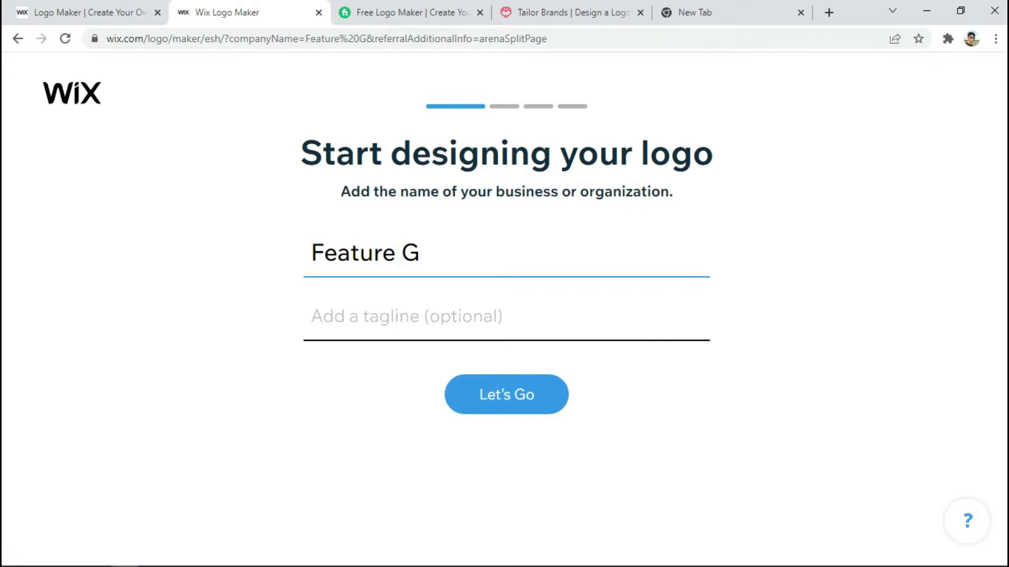
text(raphi)
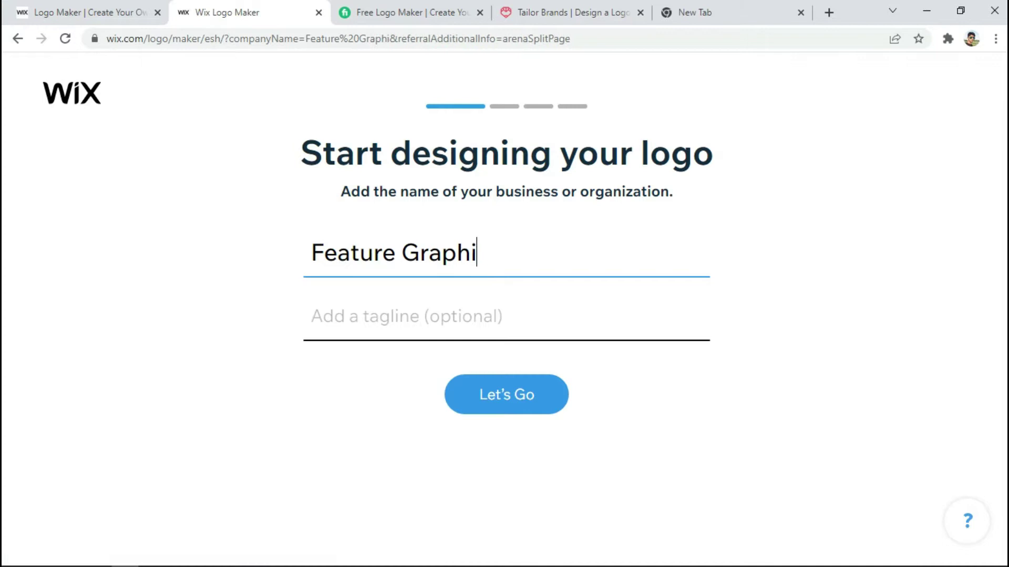
text(cs)
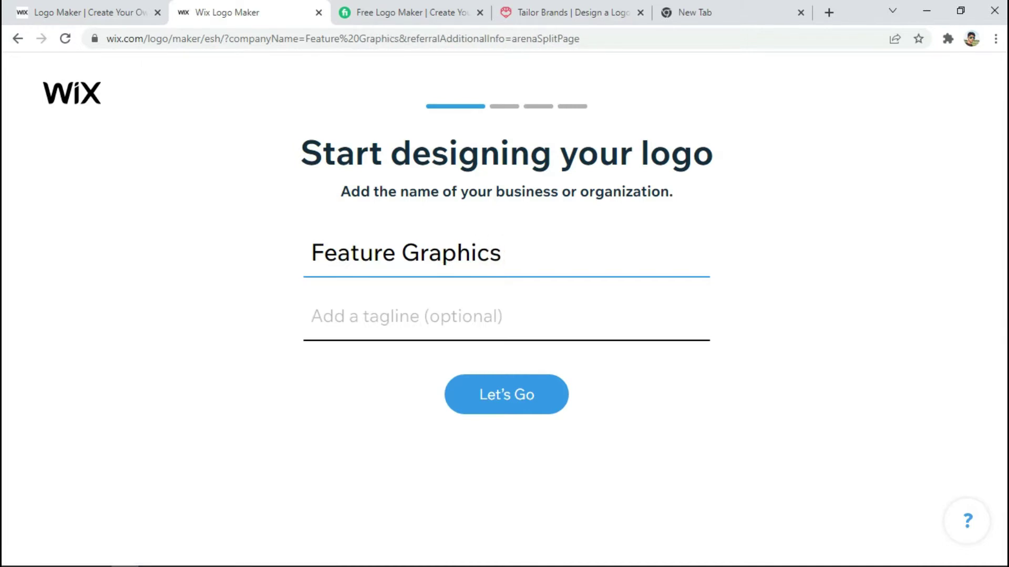
key(Return)
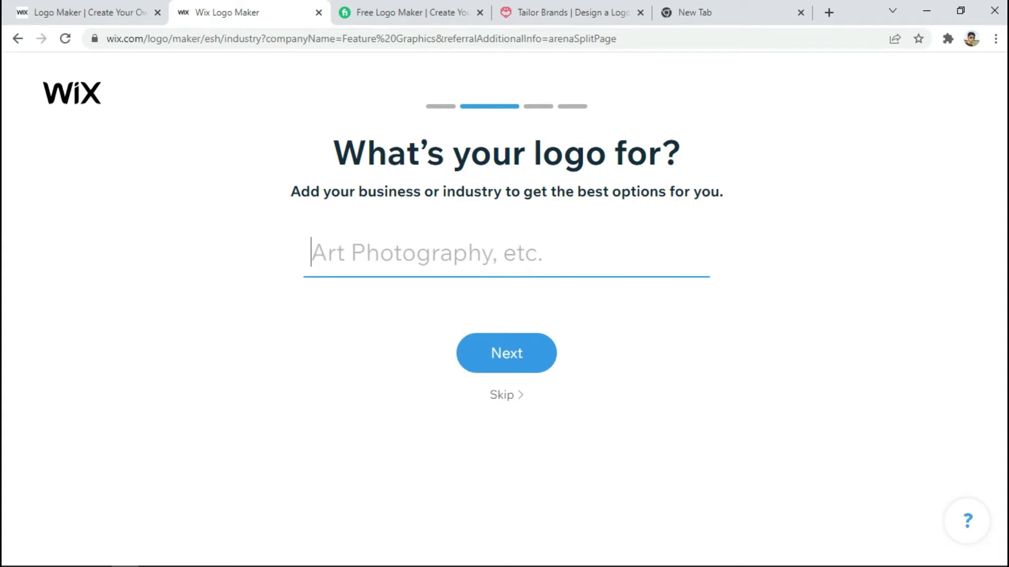
text(G)
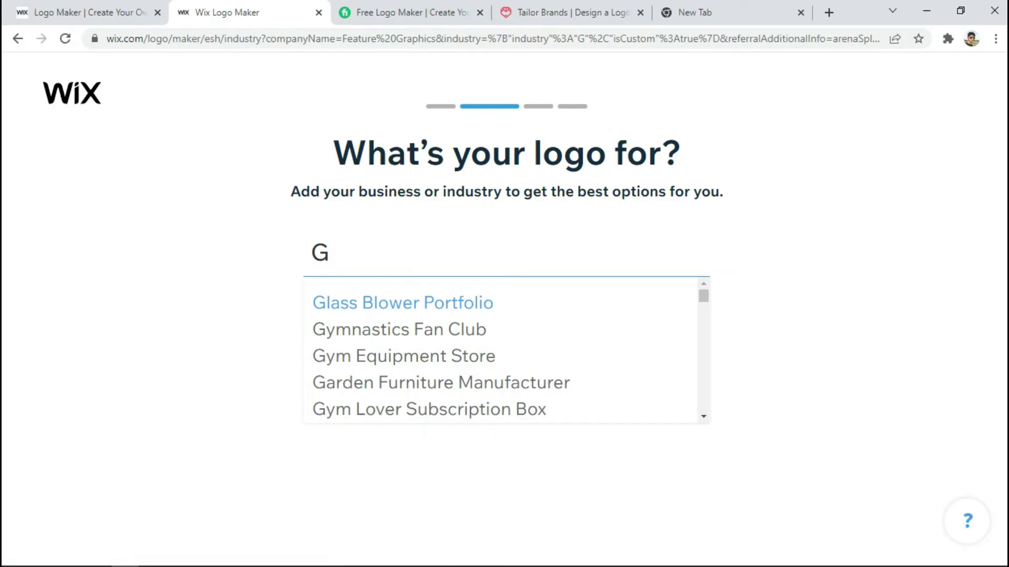
text(ra)
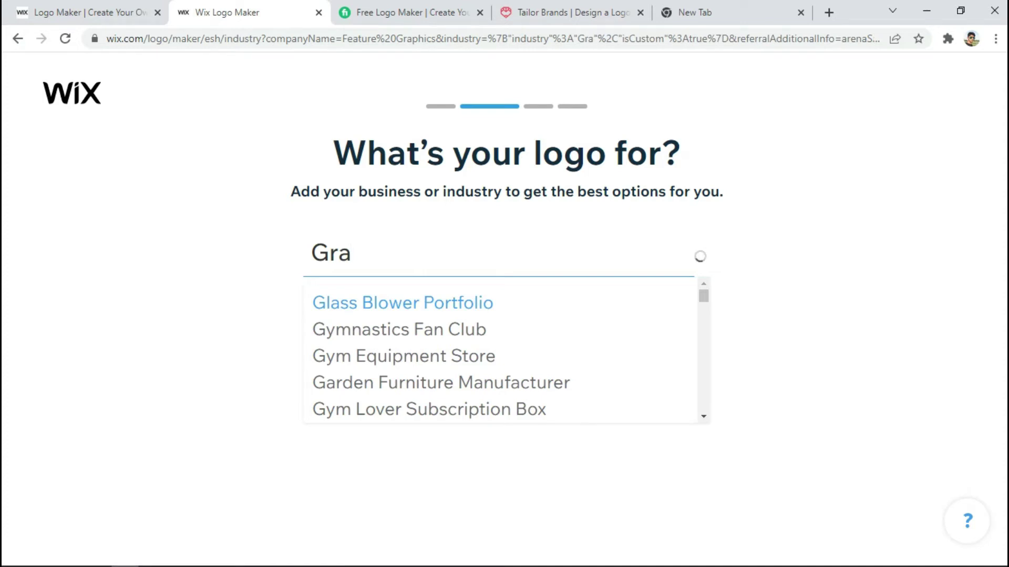
text(phic)
key(Return)
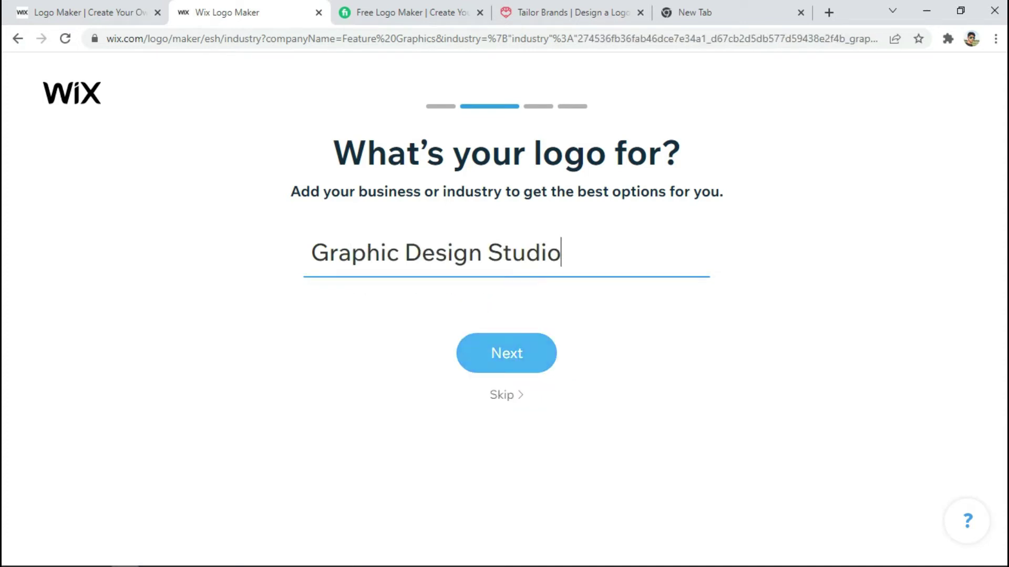
key(Return)
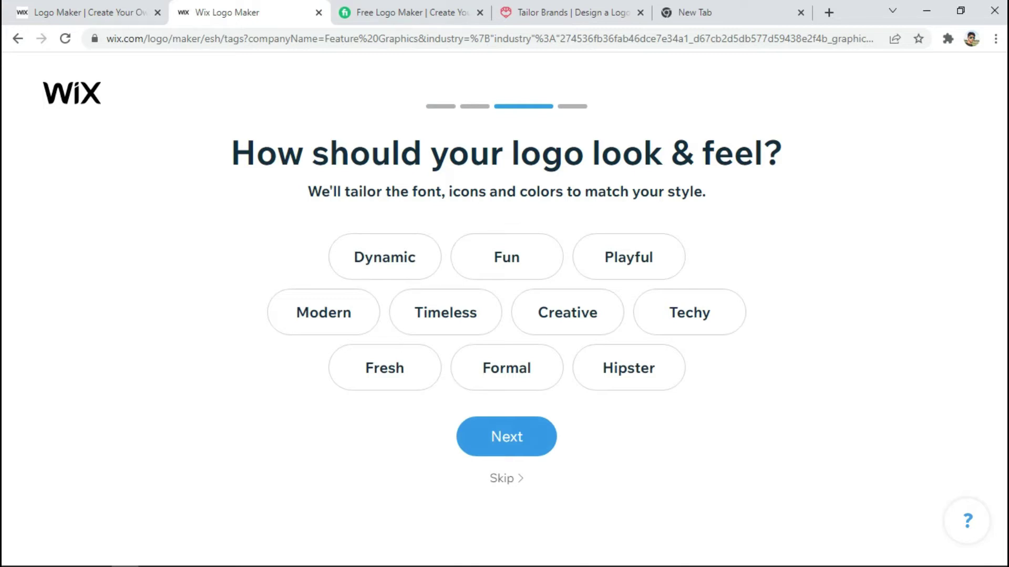
- Choose Creative, Modern and Playful as the logo styles
click(568, 313)
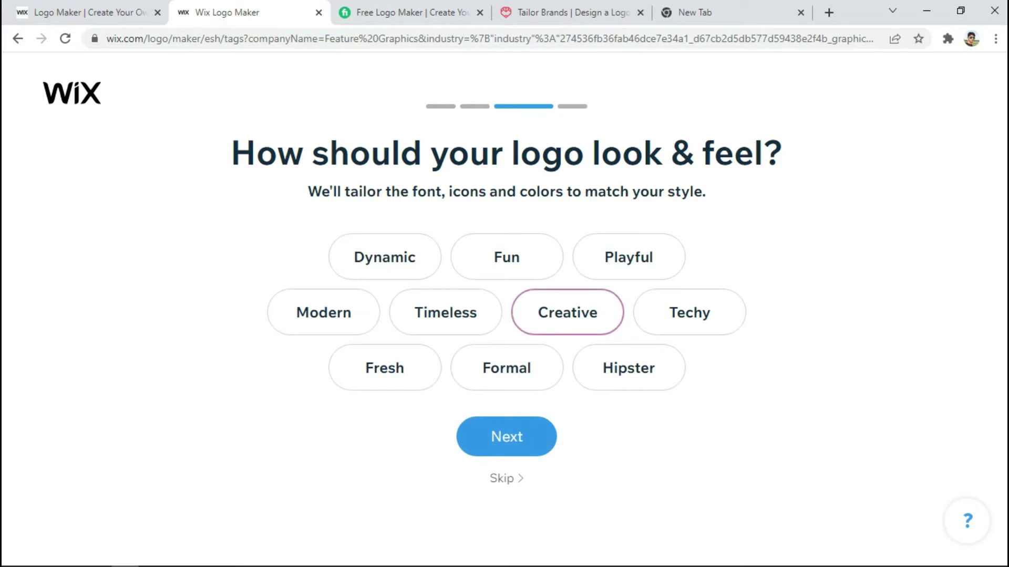
click(323, 313)
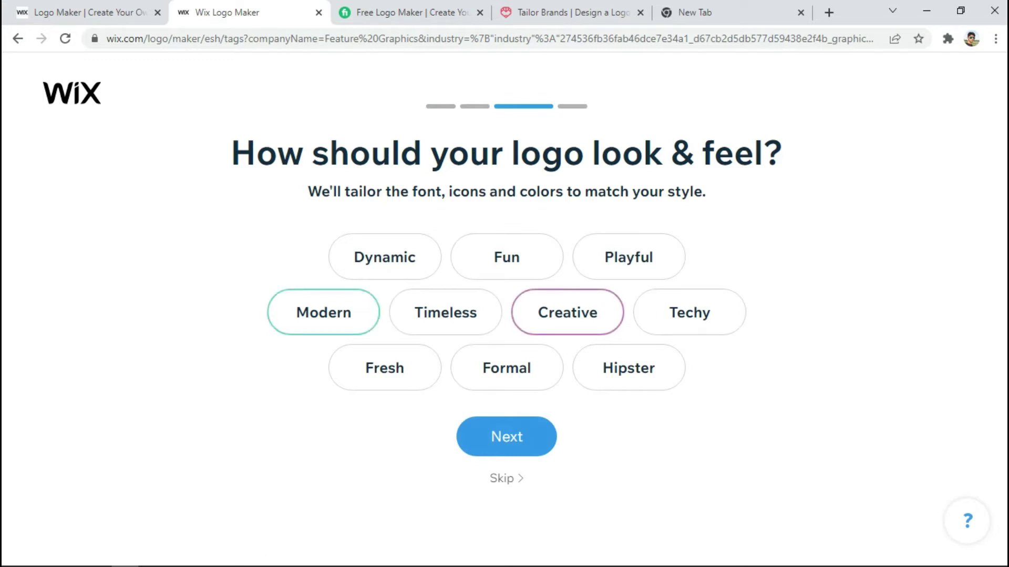
click(629, 256)
click(506, 437)
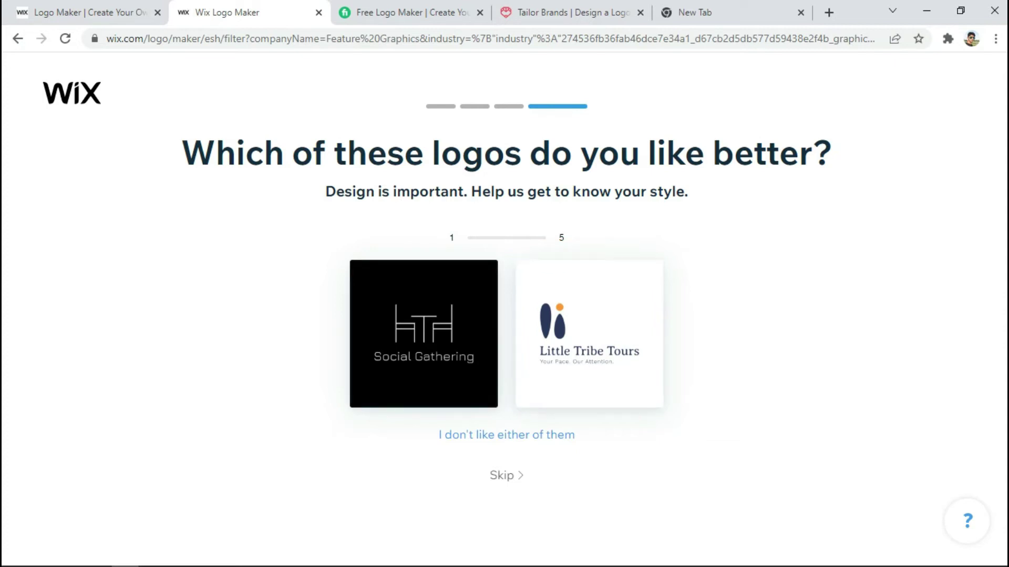
- Pick the preferred logo in five comparison pairs, finishing with the Rafters design
click(589, 334)
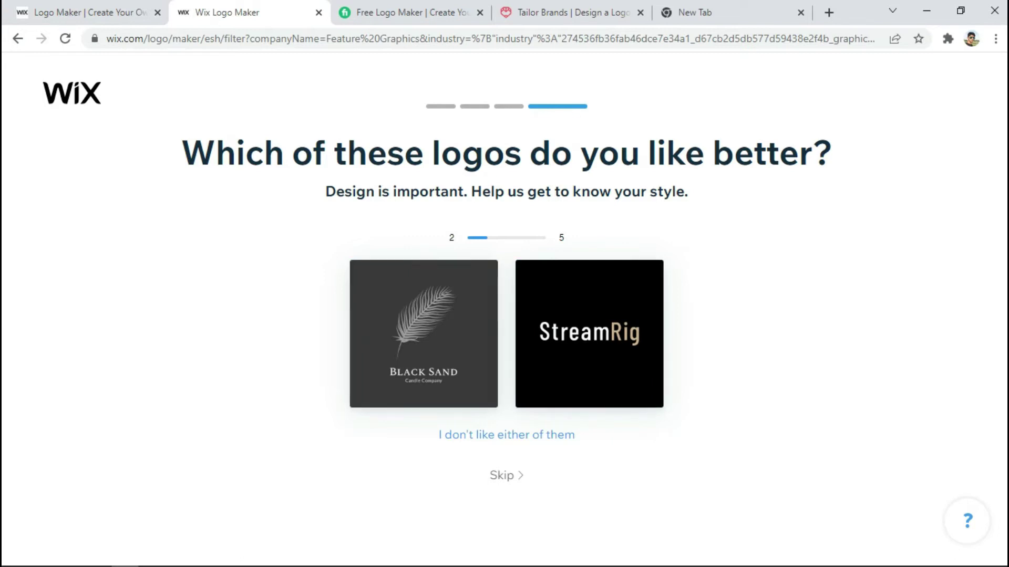
click(589, 334)
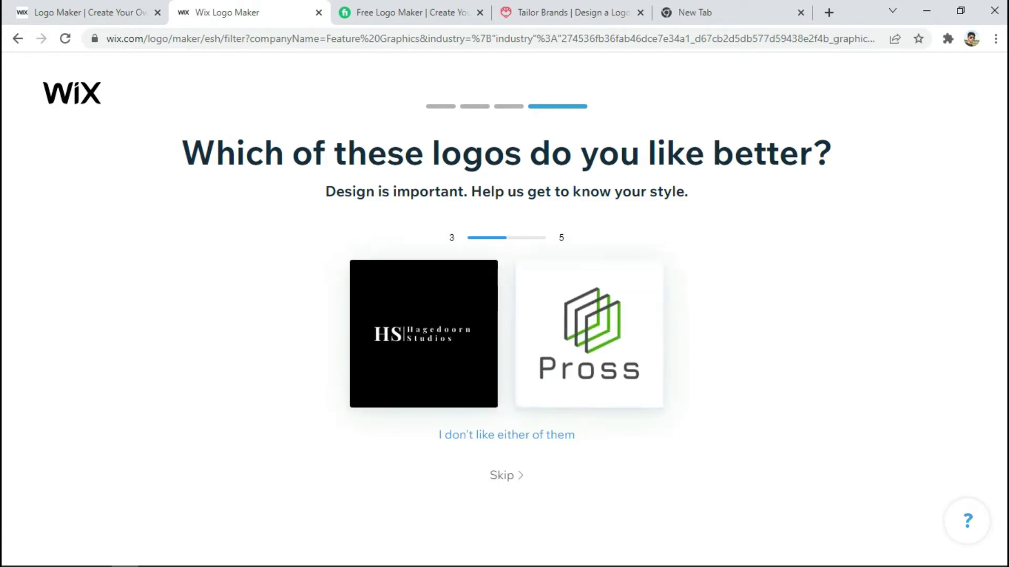
click(424, 333)
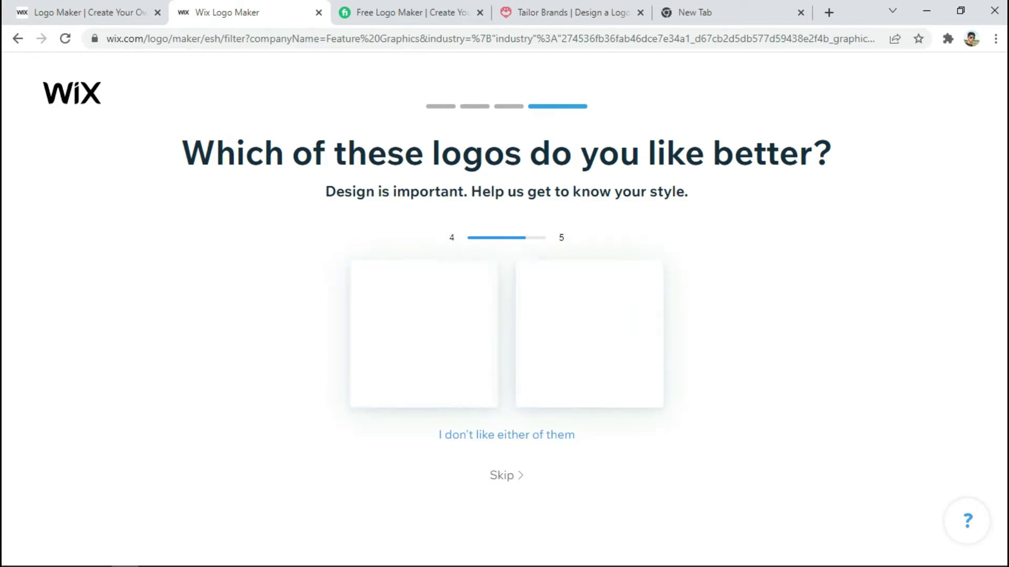
click(589, 333)
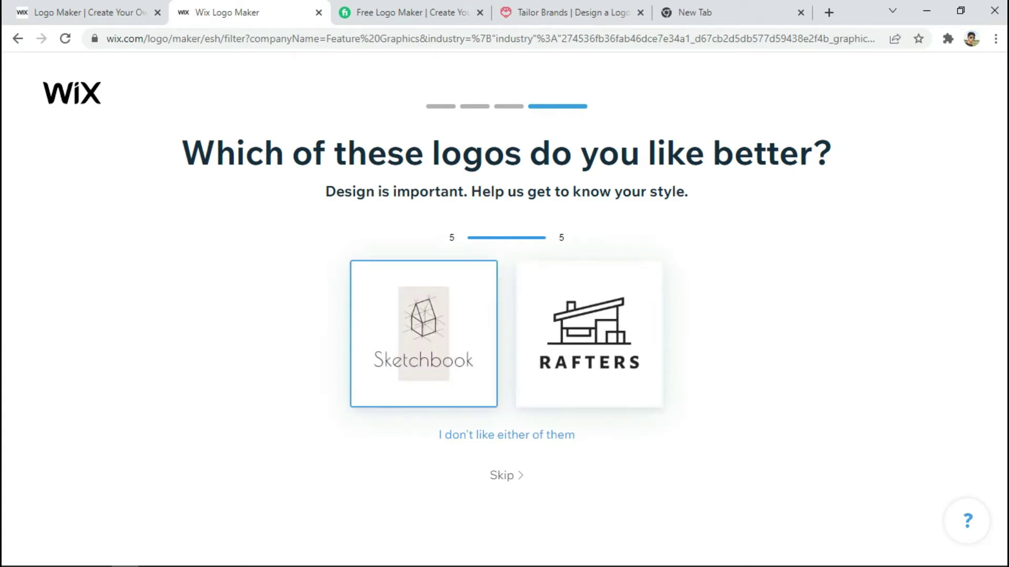
click(589, 333)
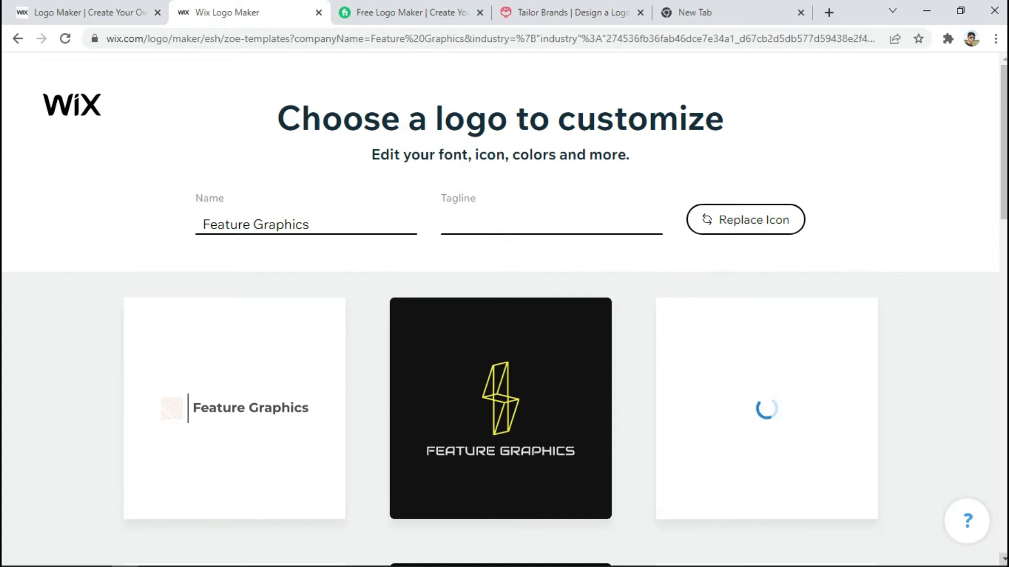
- Scroll the templates and open the black-banner, purple-icon Feature Graphics logo for customizing
scroll(500, 367, down, 3)
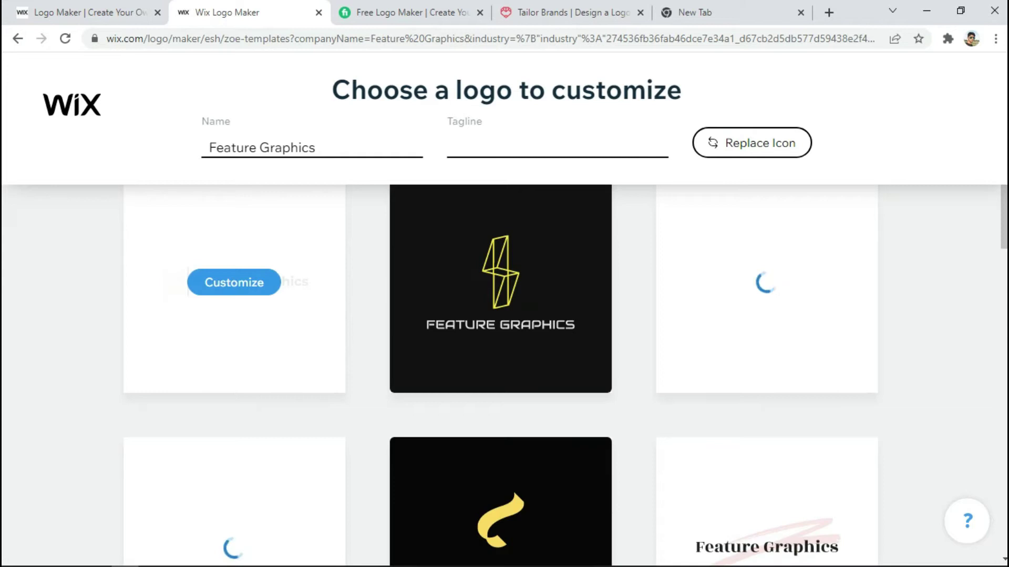
scroll(500, 367, down, 2)
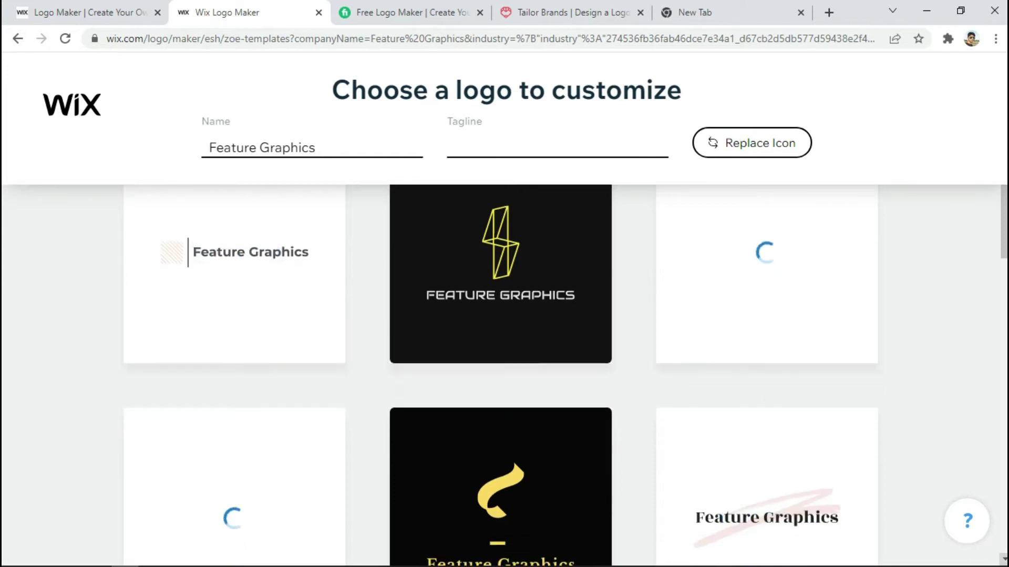
scroll(500, 368, down, 1)
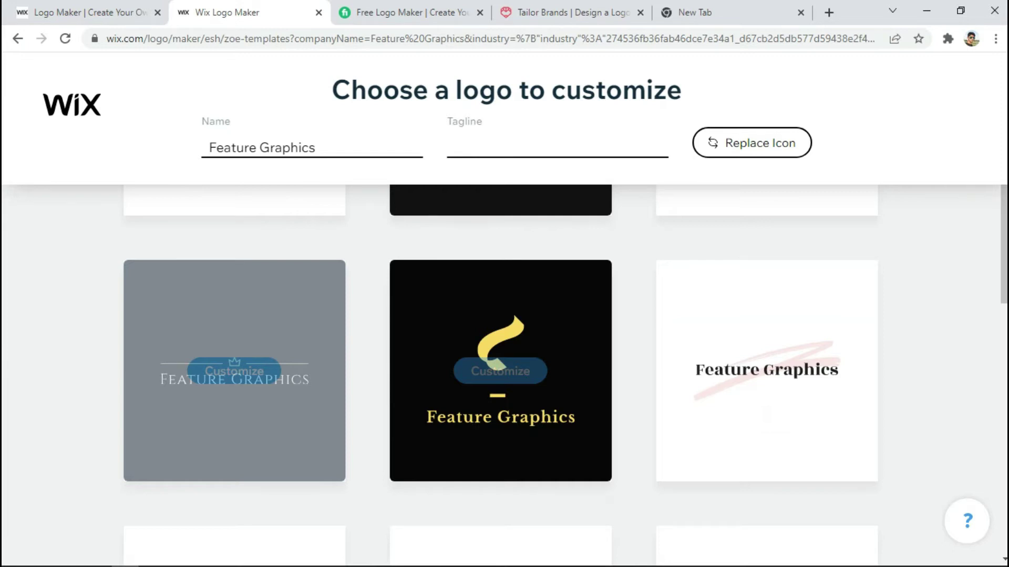
scroll(500, 368, down, 3)
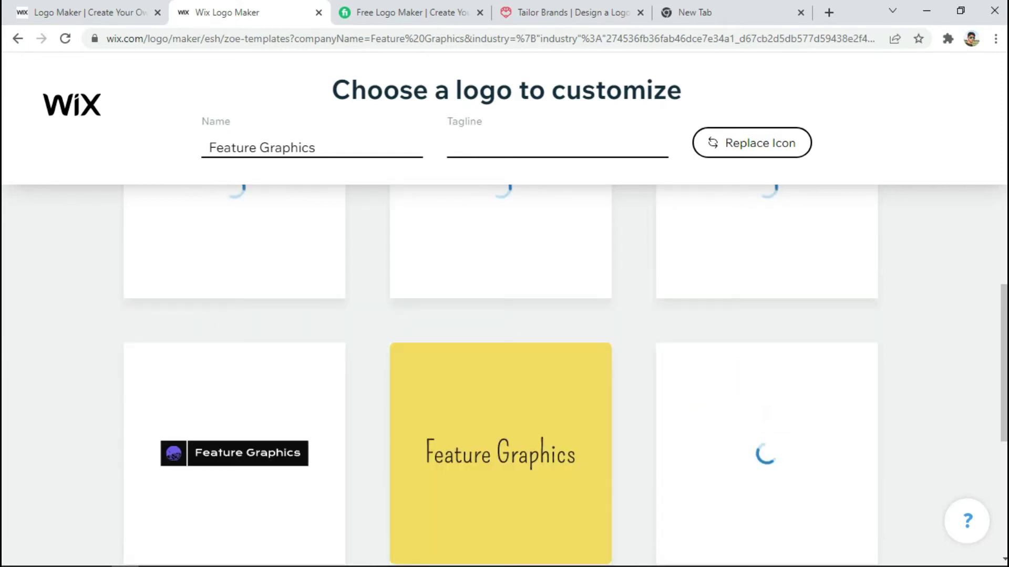
scroll(500, 368, down, 2)
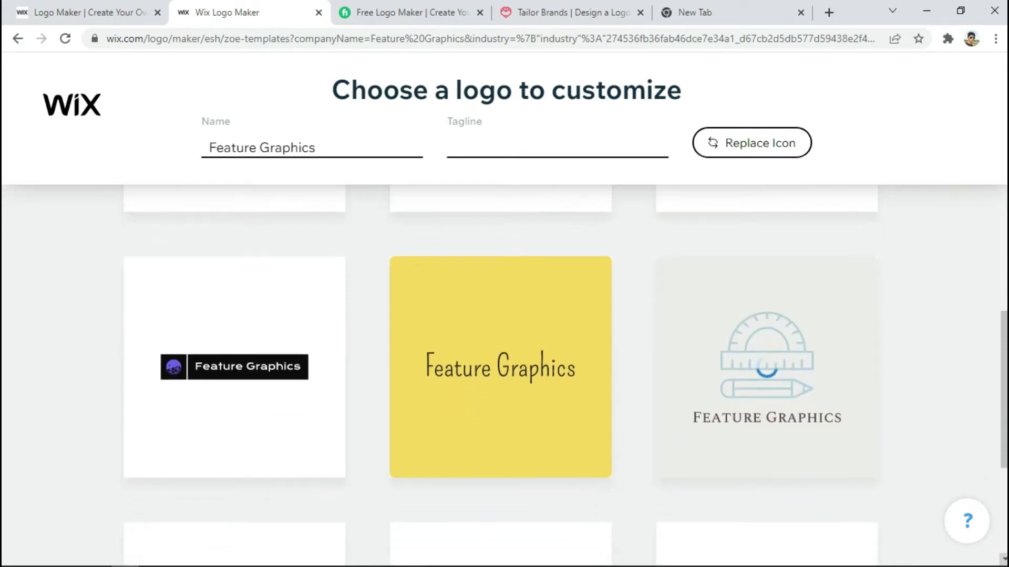
click(231, 365)
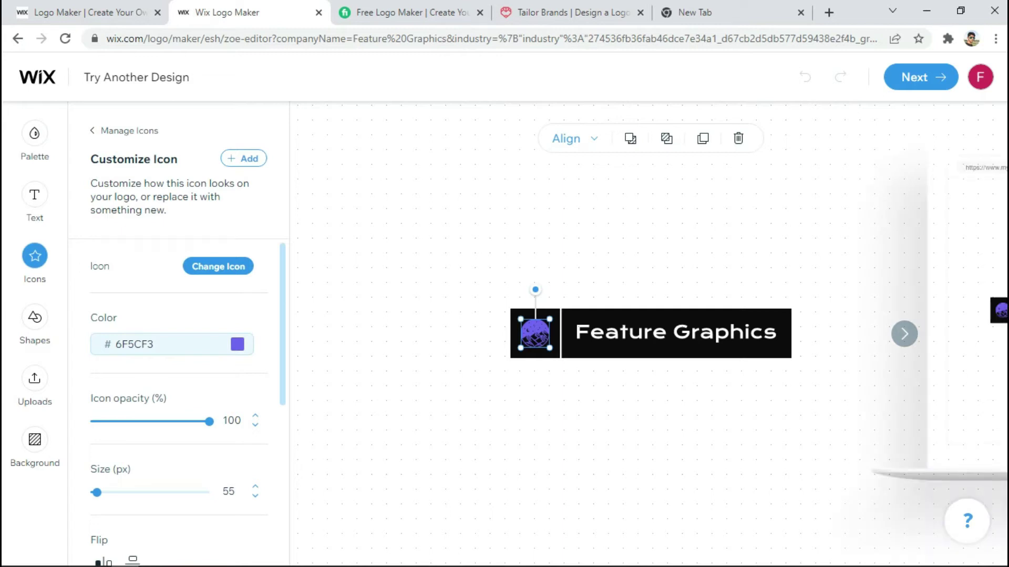
- Recolour the logo icon to red F55649 and close the editor tab
click(157, 344)
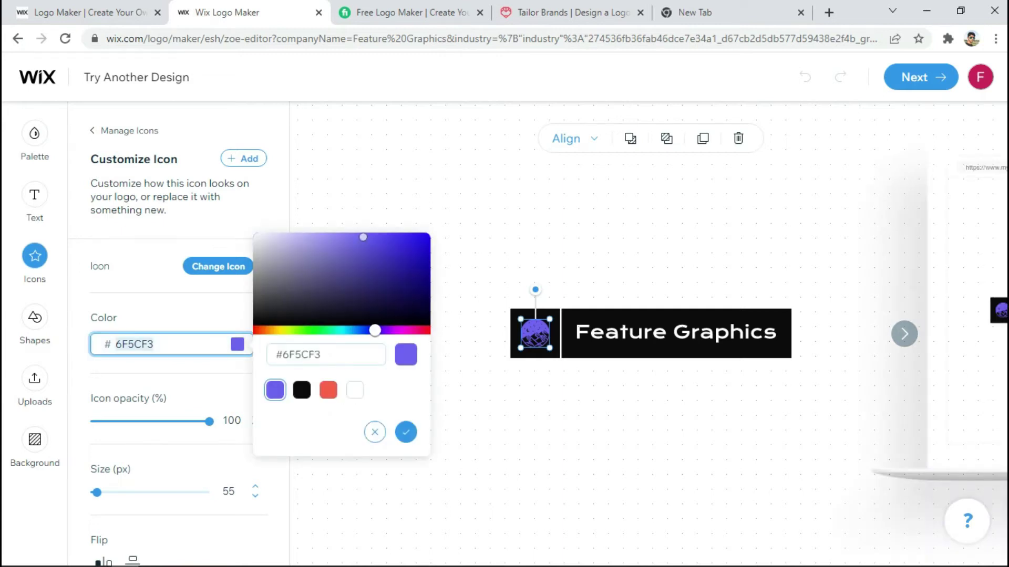
text(F55649)
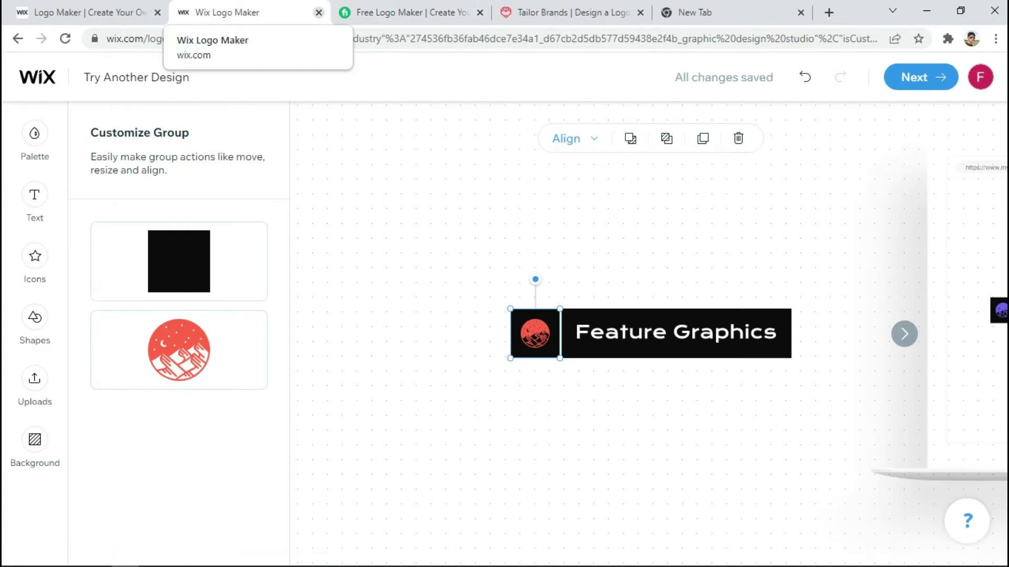
click(319, 12)
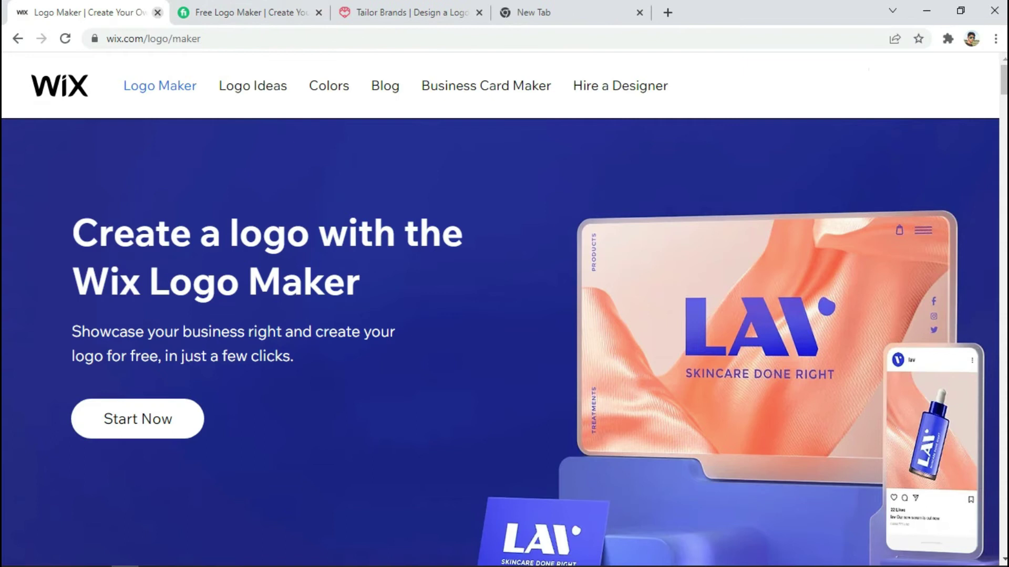
- Close the leftover 'Logo Maker | Create Your Own' Wix tab, leaving Fiverr Logo Maker active
click(158, 13)
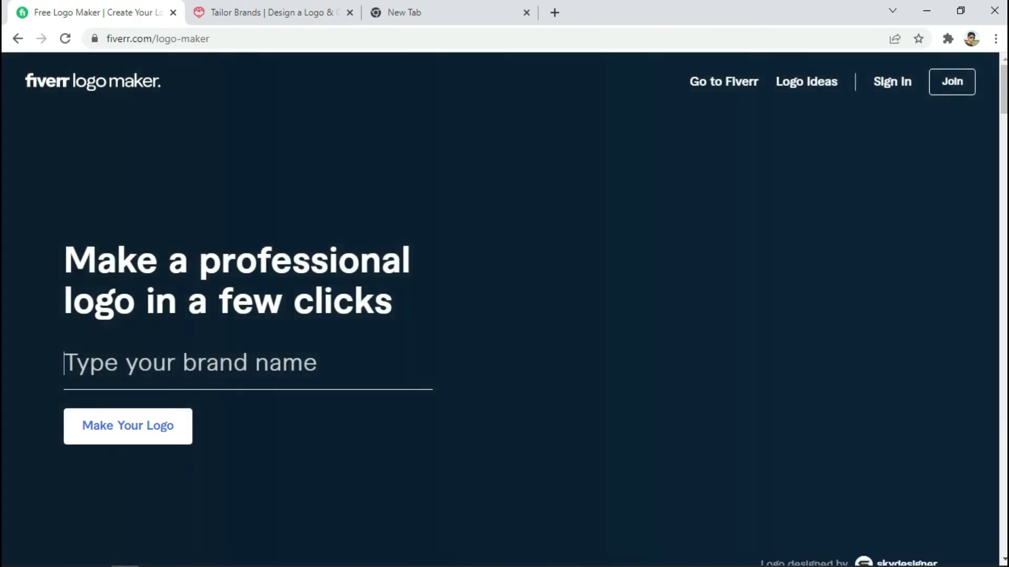
- Enter 'Feature Graphics' as the brand name, correcting the typo, and submit it
text(Fea)
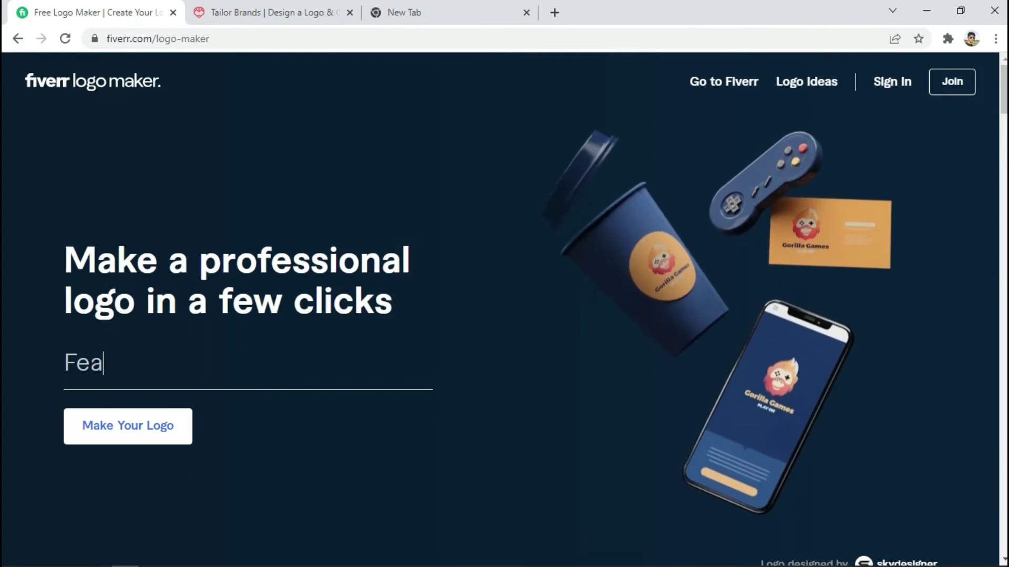
text(ture GRaohics)
key(BackSpace)
key(BackSpace)
key(BackSpace)
key(BackSpace)
key(BackSpace)
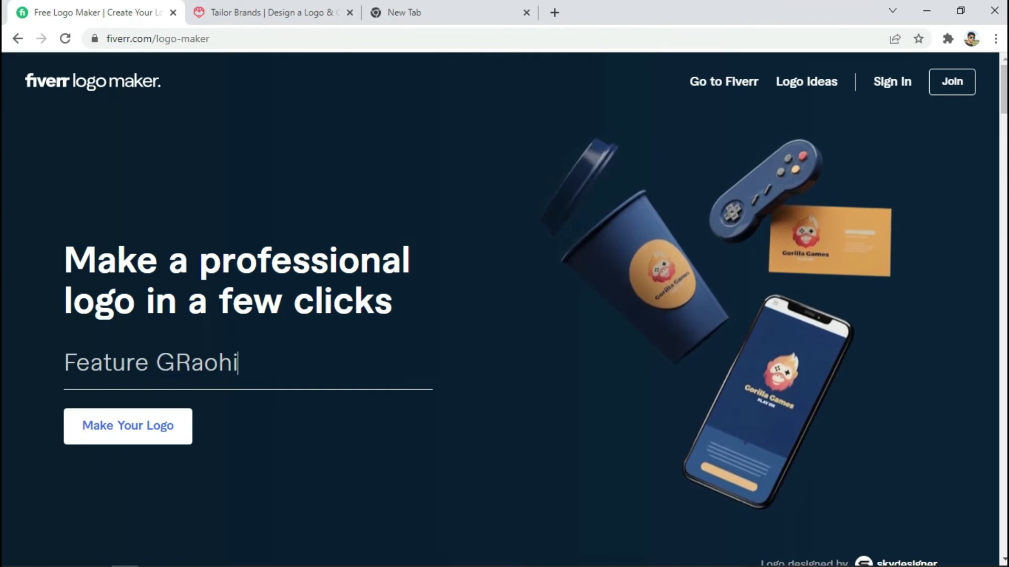
key(BackSpace)
key(BackSpace)
text(ra)
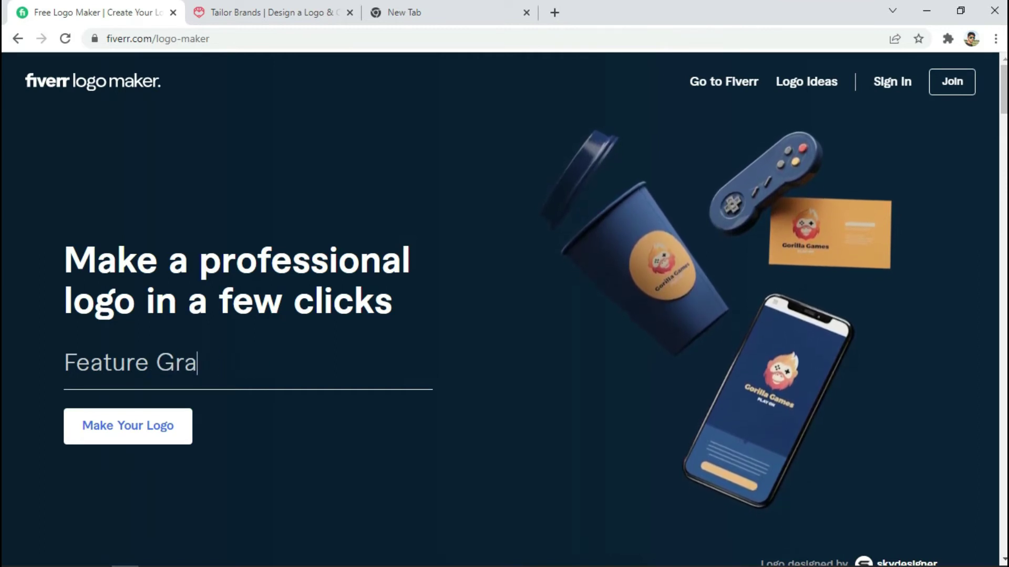
text(phics)
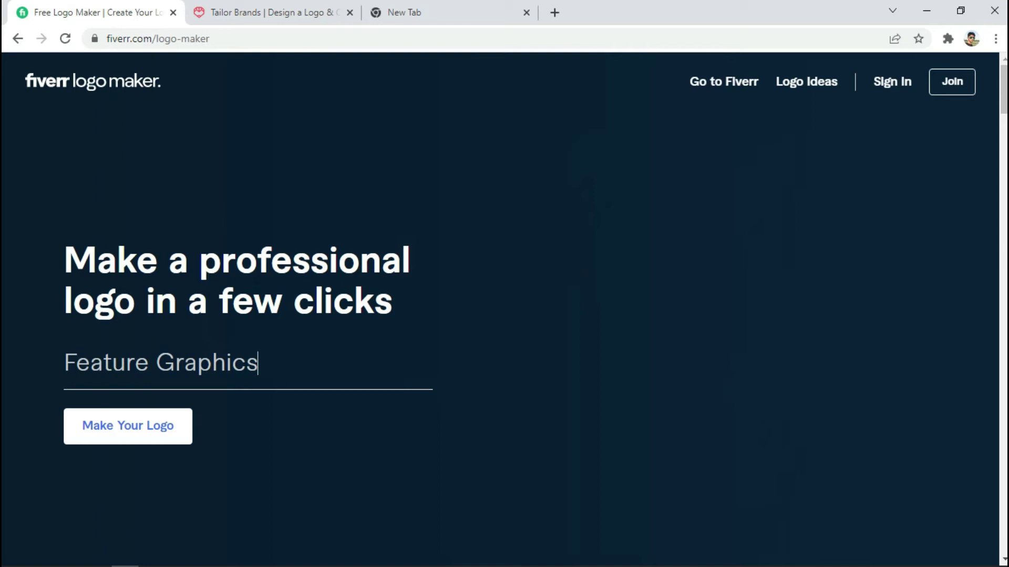
key(Return)
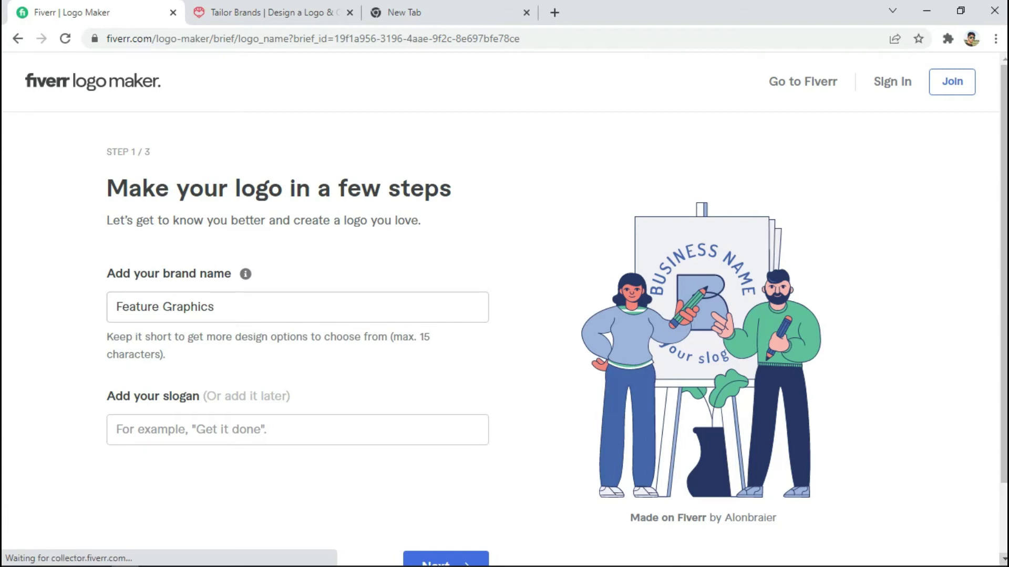
- Add Graphic Design, Game Art and Art & Design as the brand's industries
scroll(556, 315, down, 2)
click(445, 480)
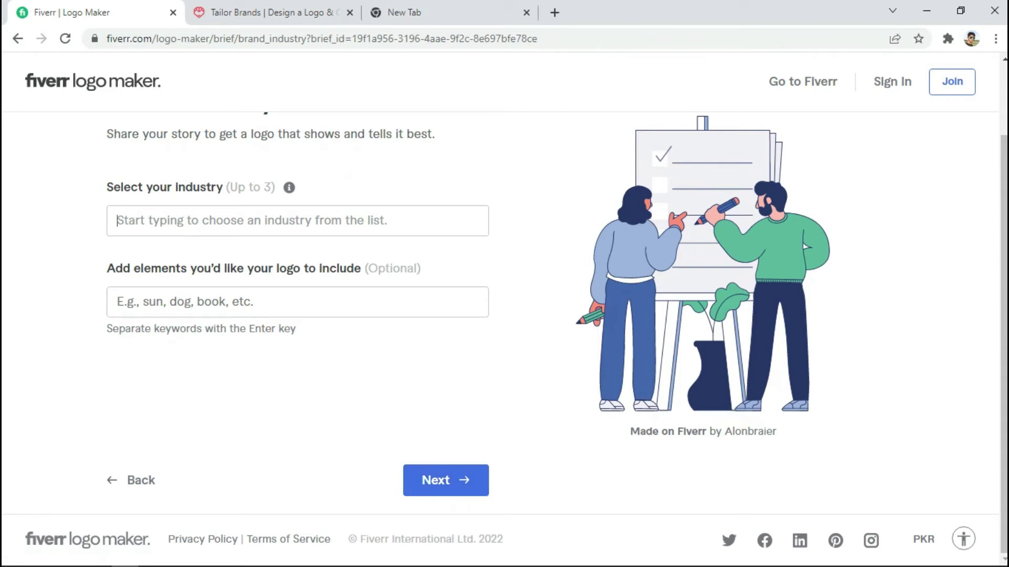
text(G)
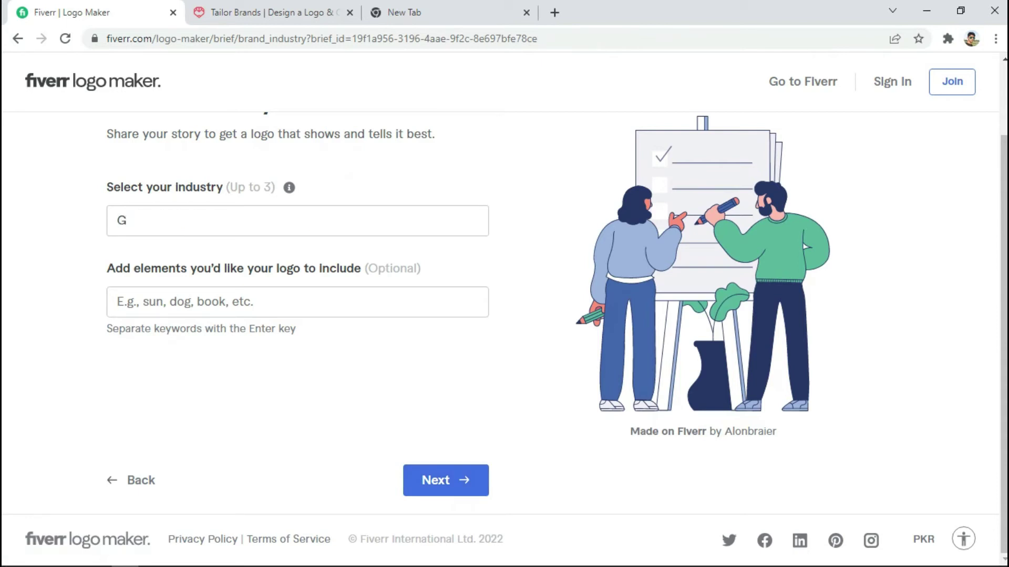
text(ra)
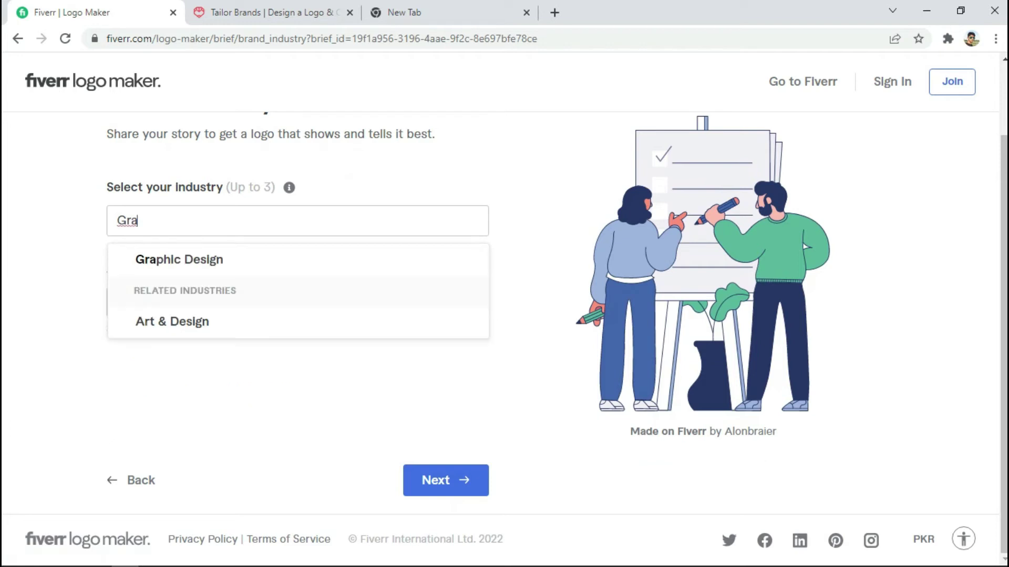
key(Return)
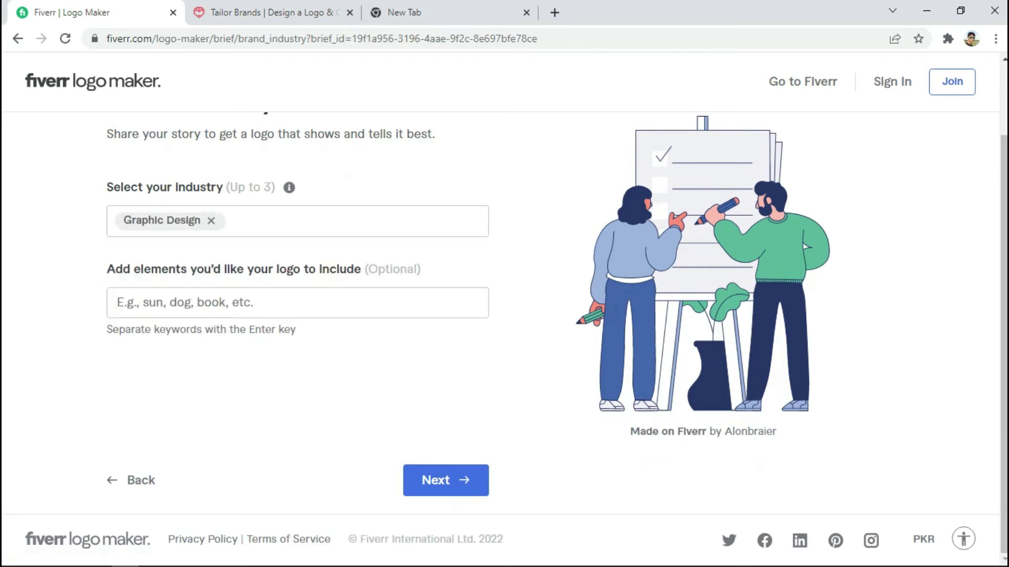
text(art)
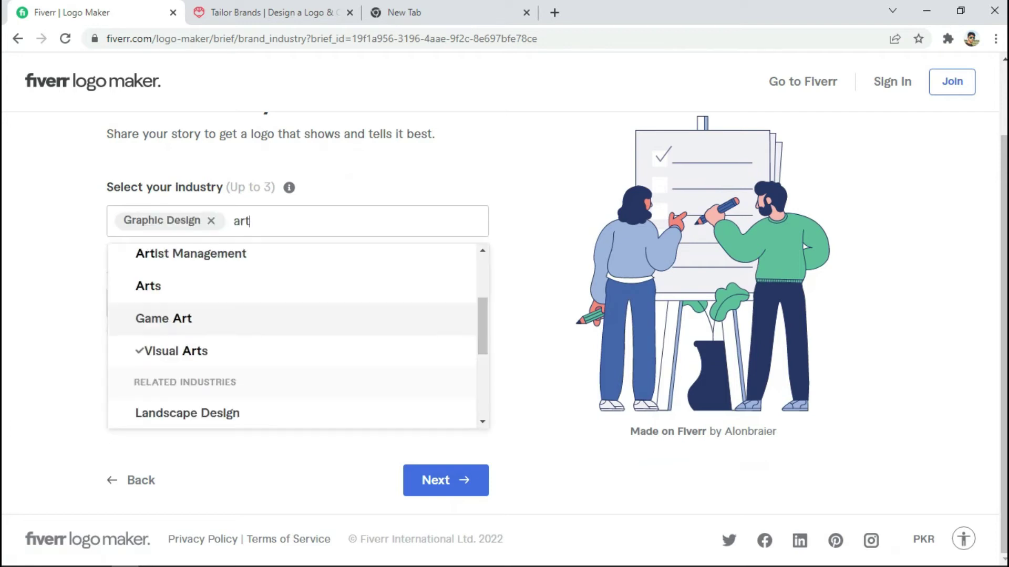
key(Return)
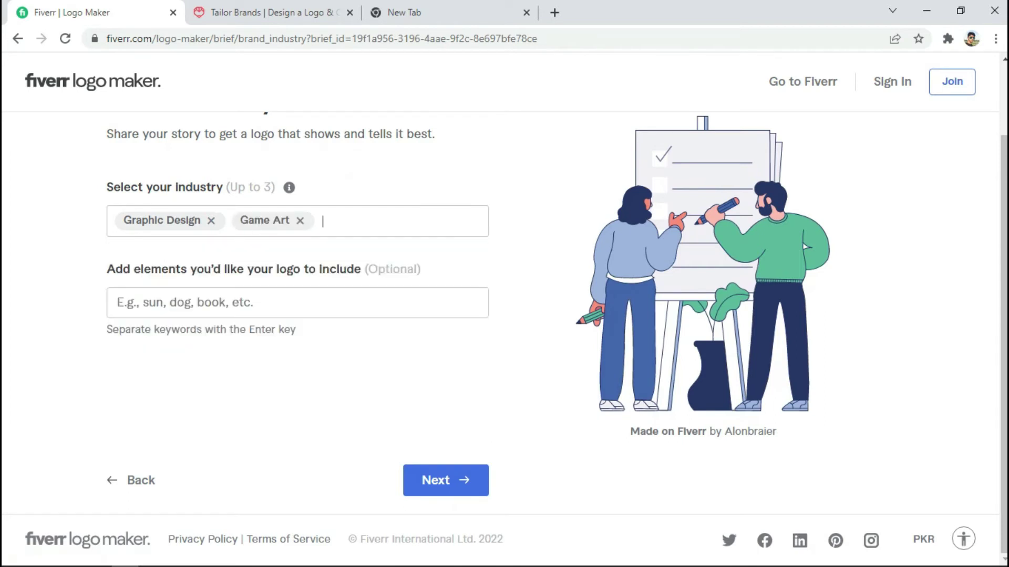
text(art)
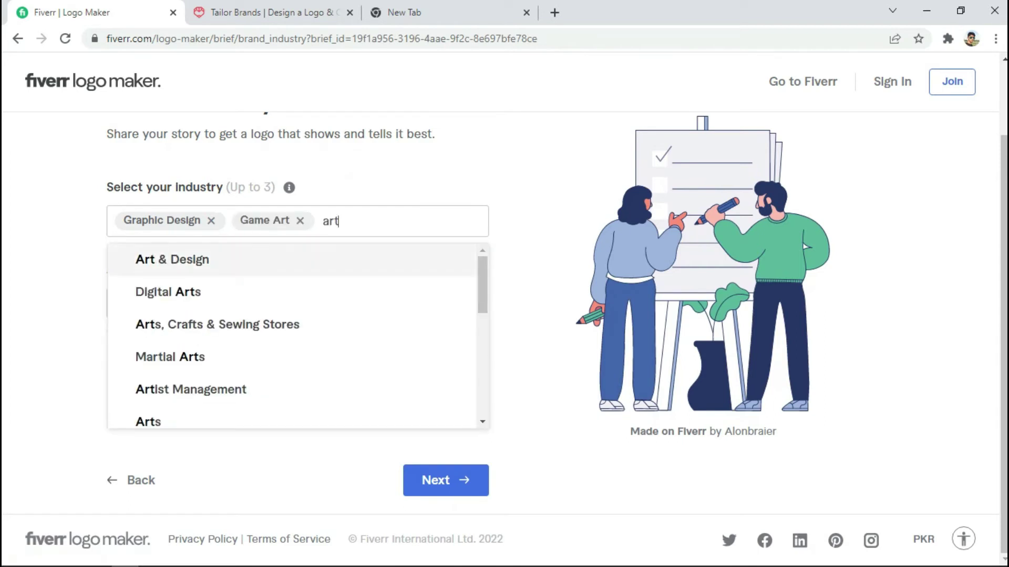
key(Return)
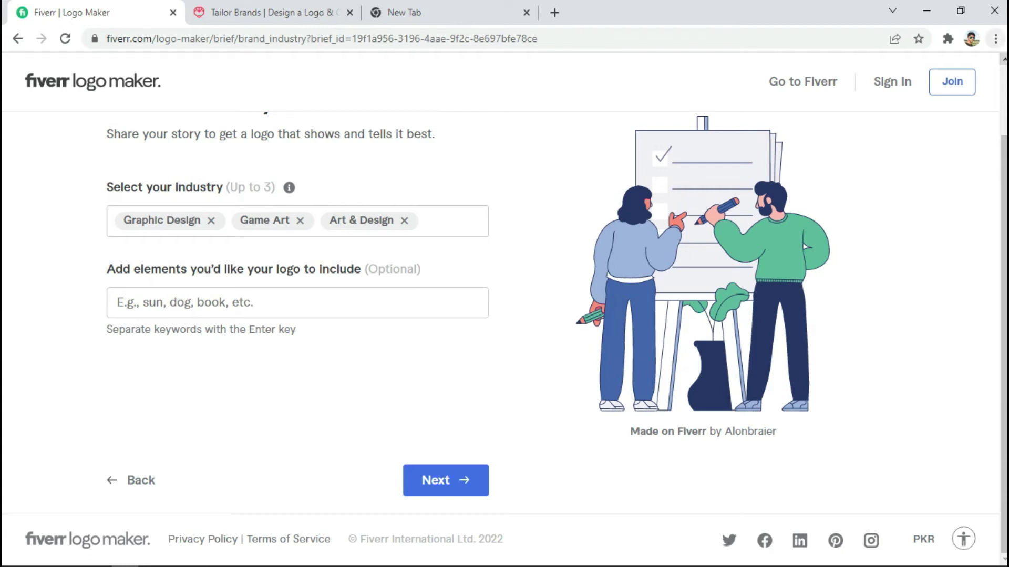
scroll(506, 310, up, 1)
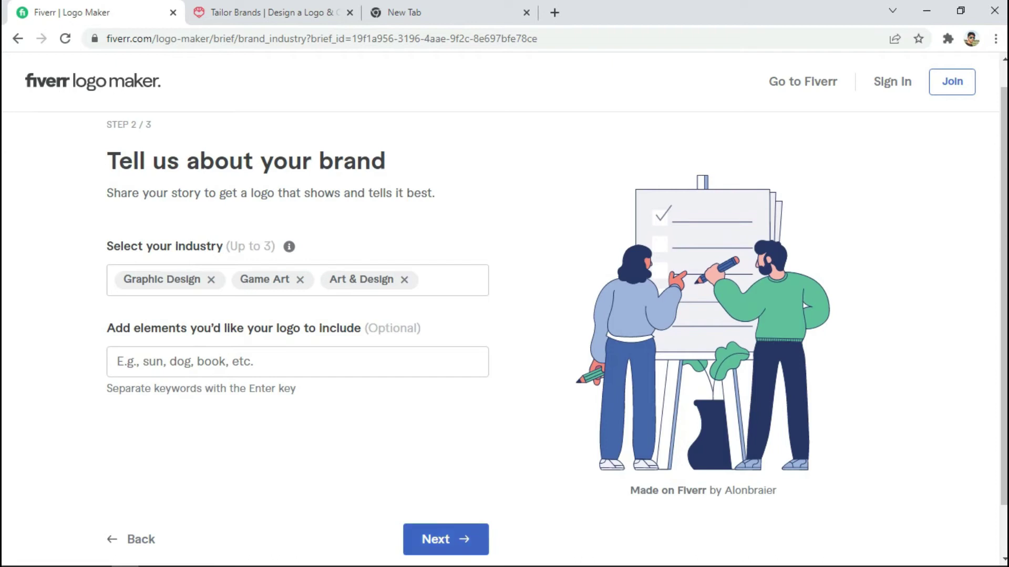
- Set the brand personality sliders to fully Modern, fully Premium, slightly Fun and fully Simple
click(445, 539)
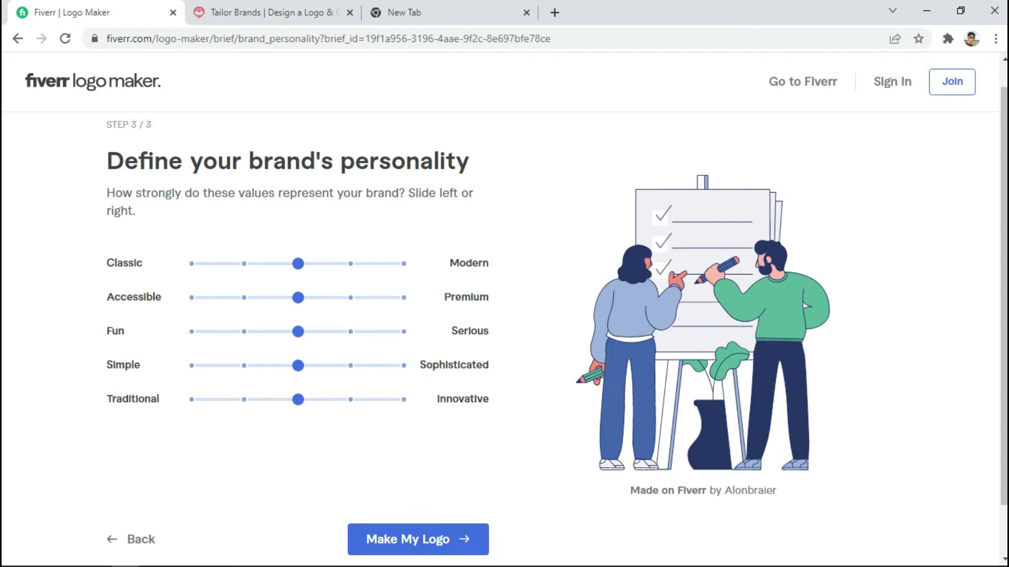
drag(298, 263, 408, 263)
drag(298, 297, 408, 297)
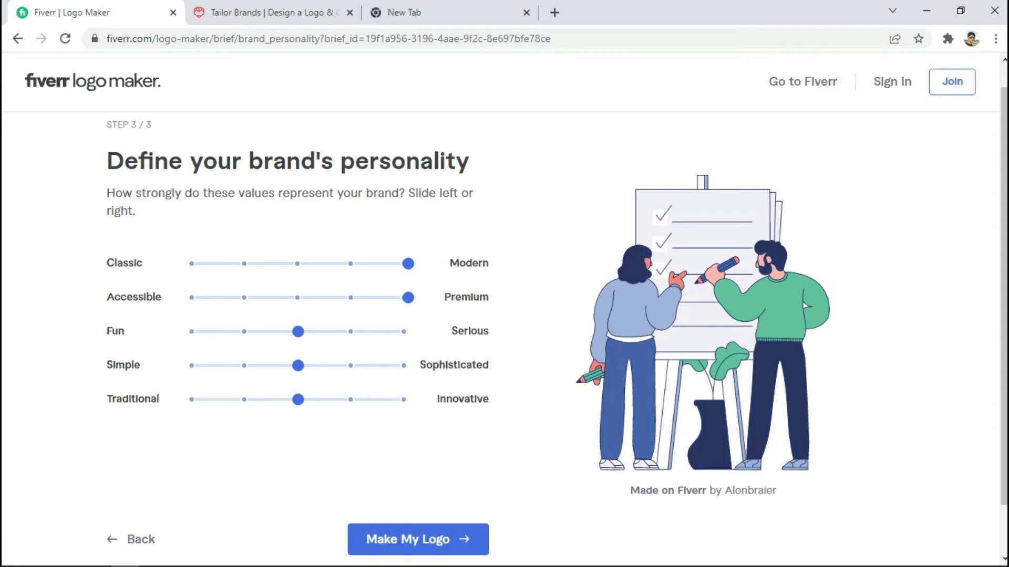
drag(298, 331, 243, 332)
drag(298, 366, 189, 365)
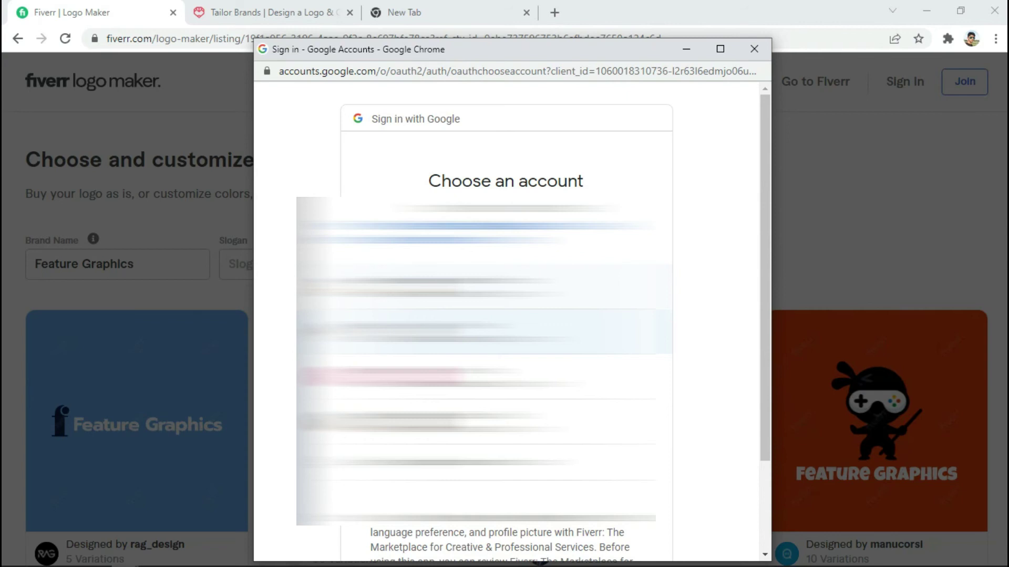
- Sign in to Fiverr with a Google account, backing out of the blocked page and retrying
click(483, 331)
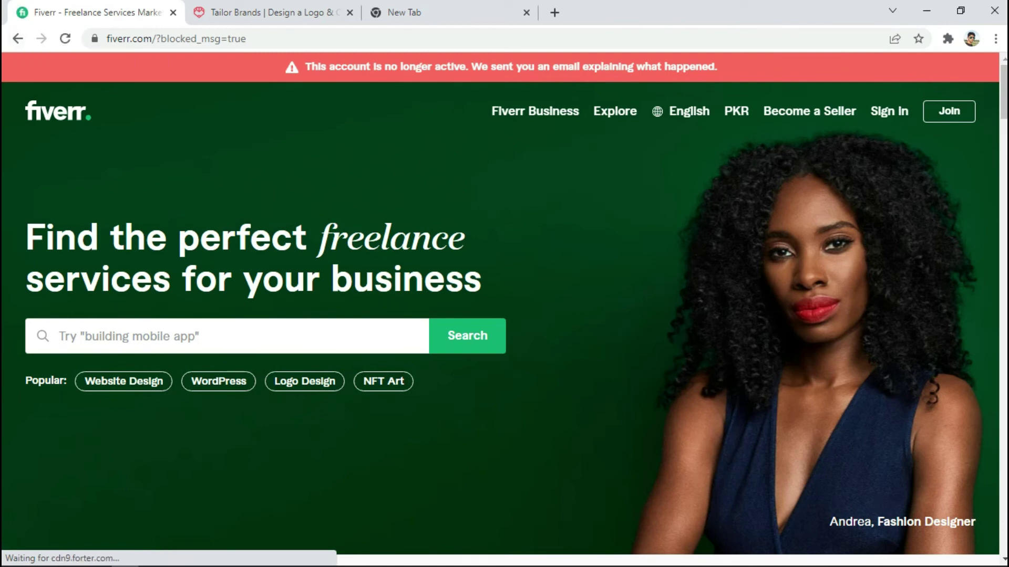
click(17, 38)
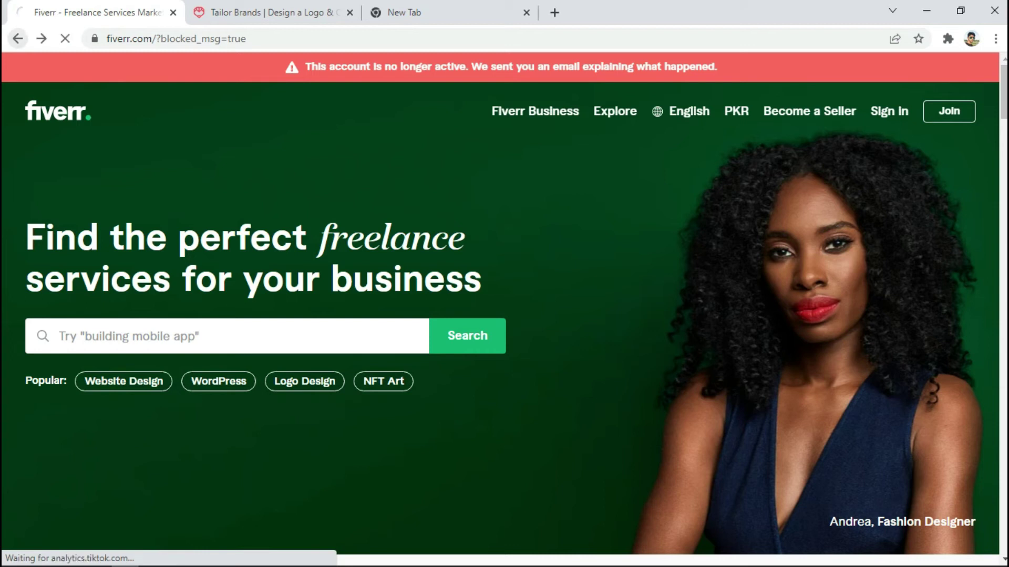
key(alt+Left)
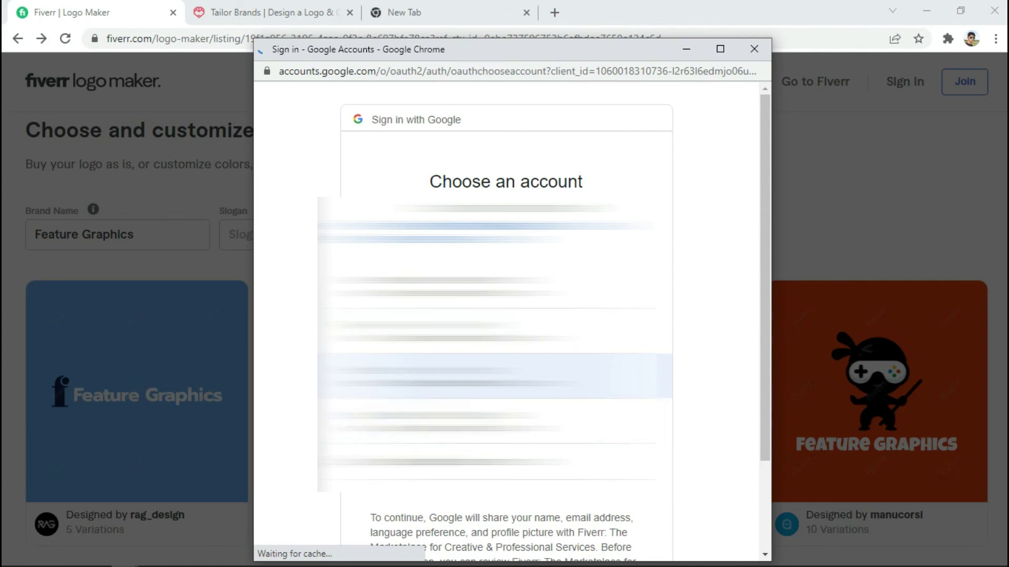
click(663, 376)
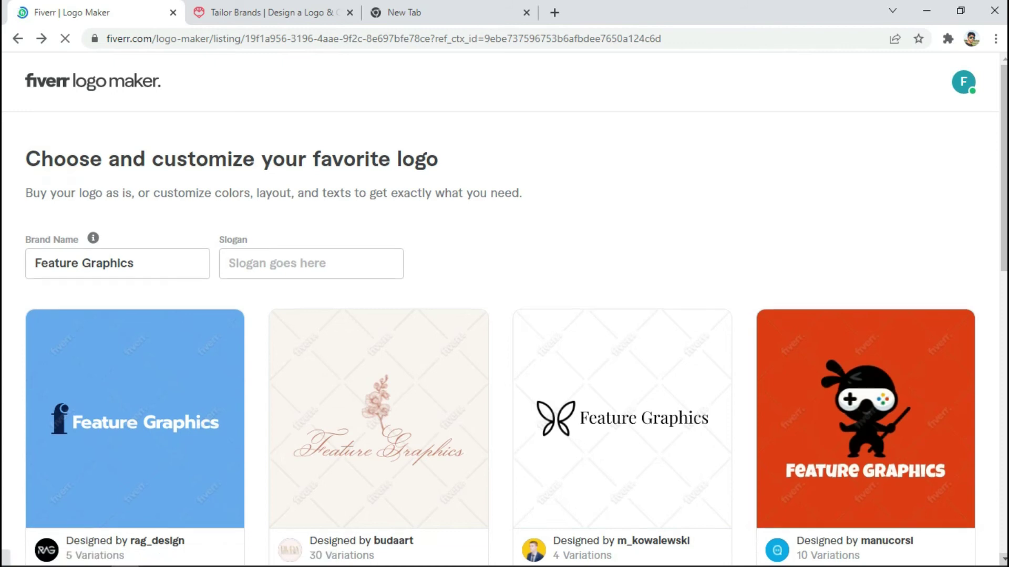
- Open the red horned-mask Feature Graphics design from the logo grid in a new tab
scroll(866, 315, down, 3)
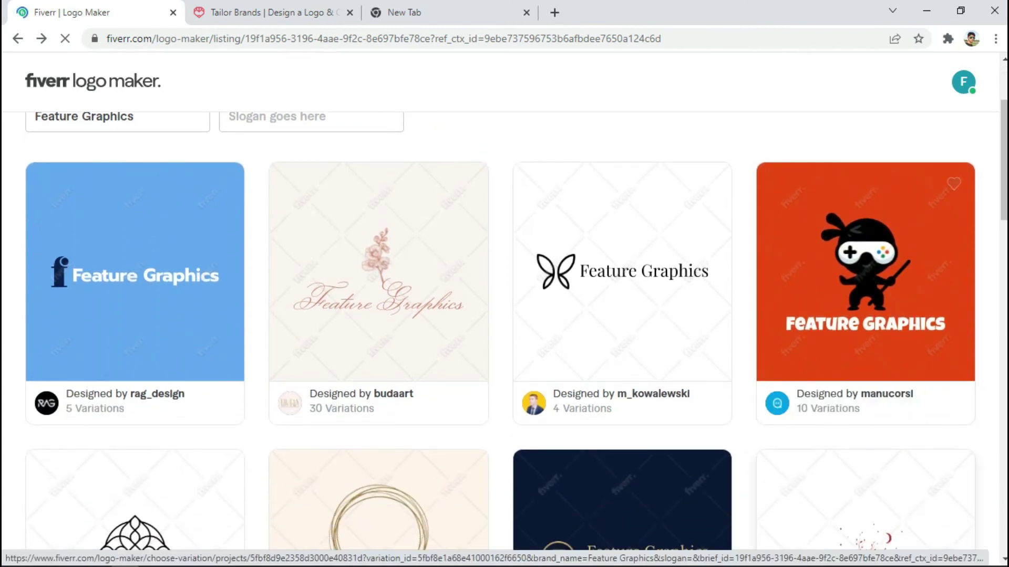
scroll(504, 315, down, 9)
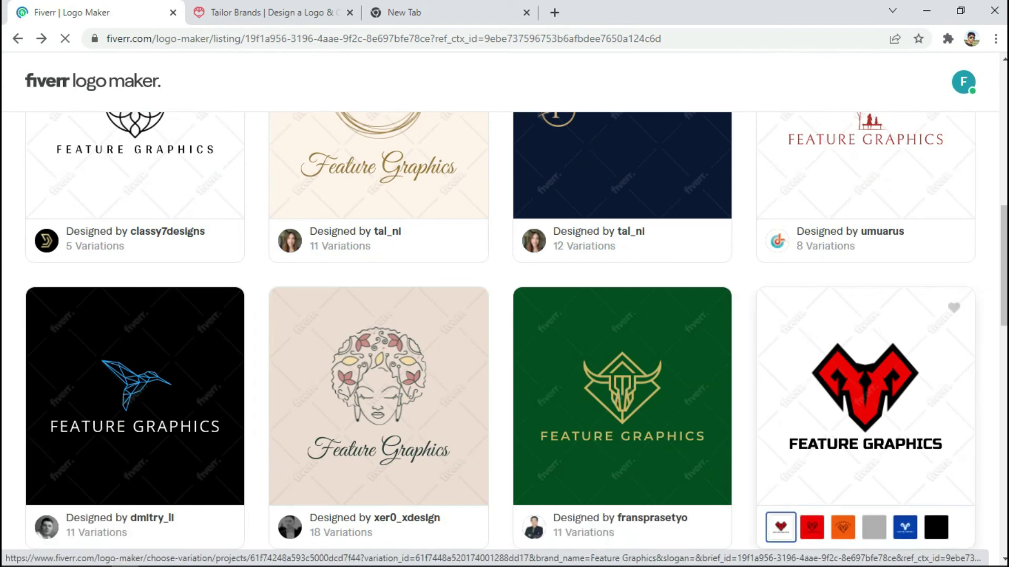
click(865, 394)
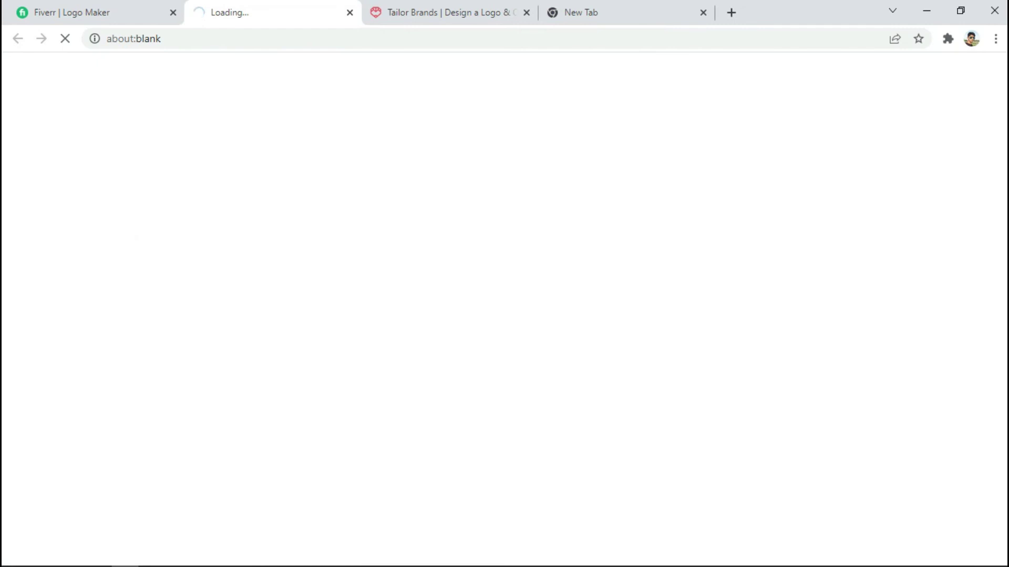
- Browse further rows of logo designs, then switch to the horned design's tab
key(ctrl+shift+Tab)
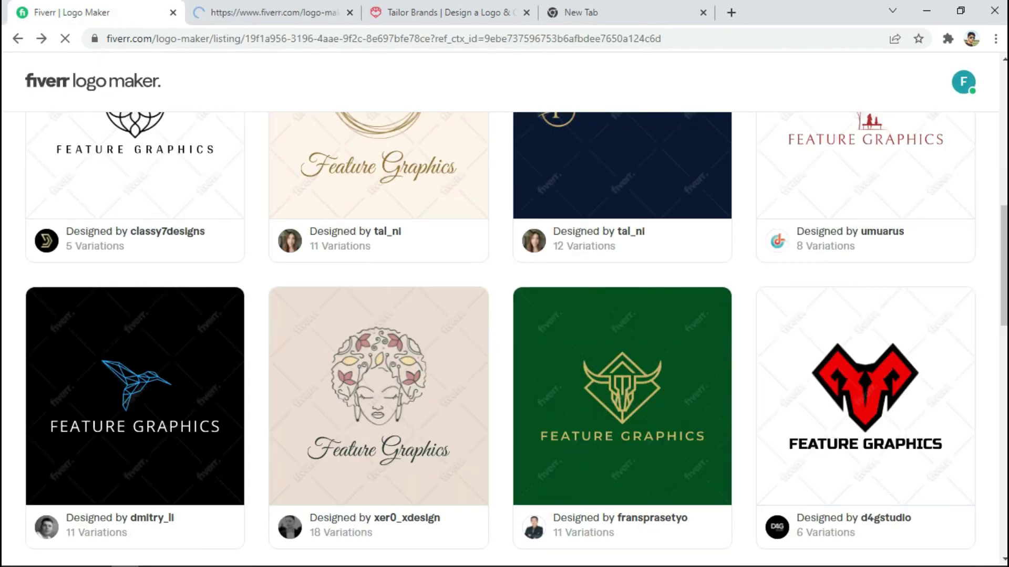
key(Page_Down)
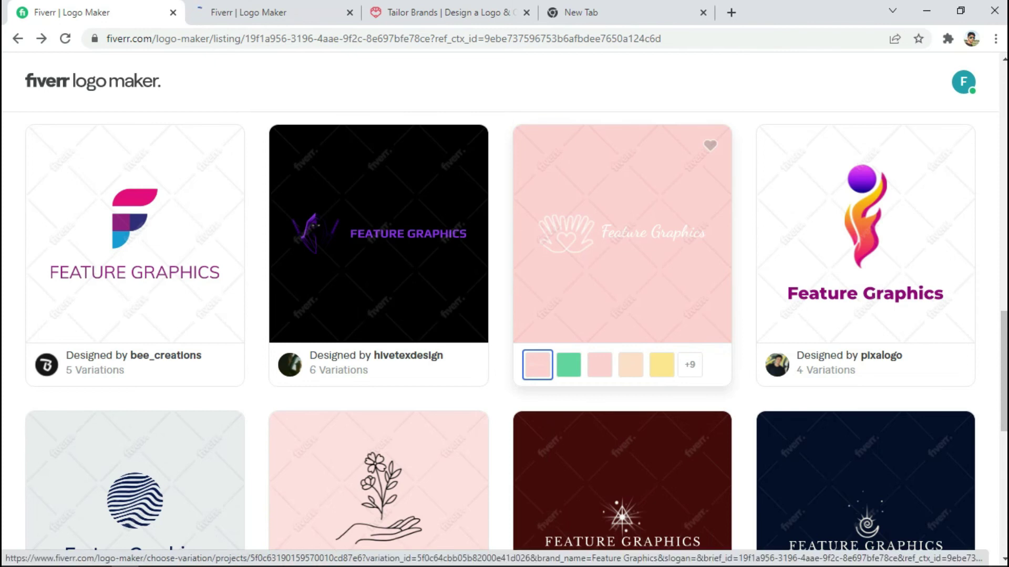
key(Page_Down)
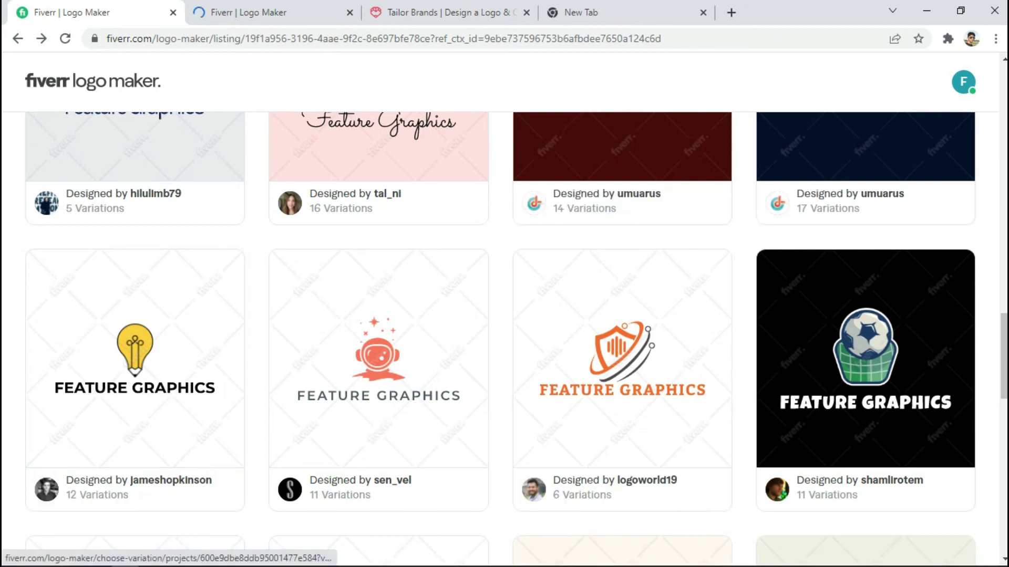
scroll(622, 158, down, 5)
key(ctrl+Tab)
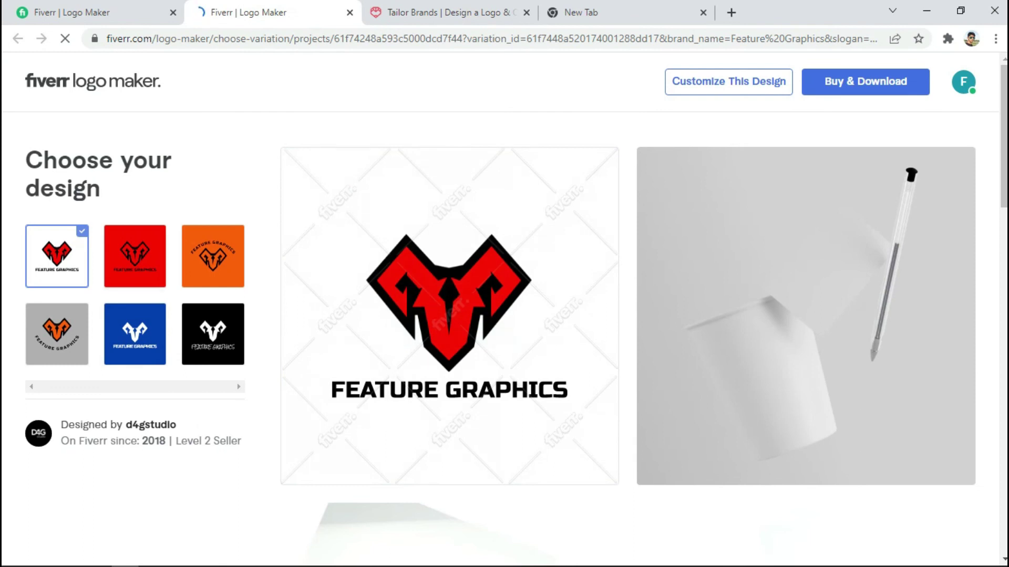
- Preview the black variation, then choose the blue variation and review its cup and business-card mockups
click(213, 334)
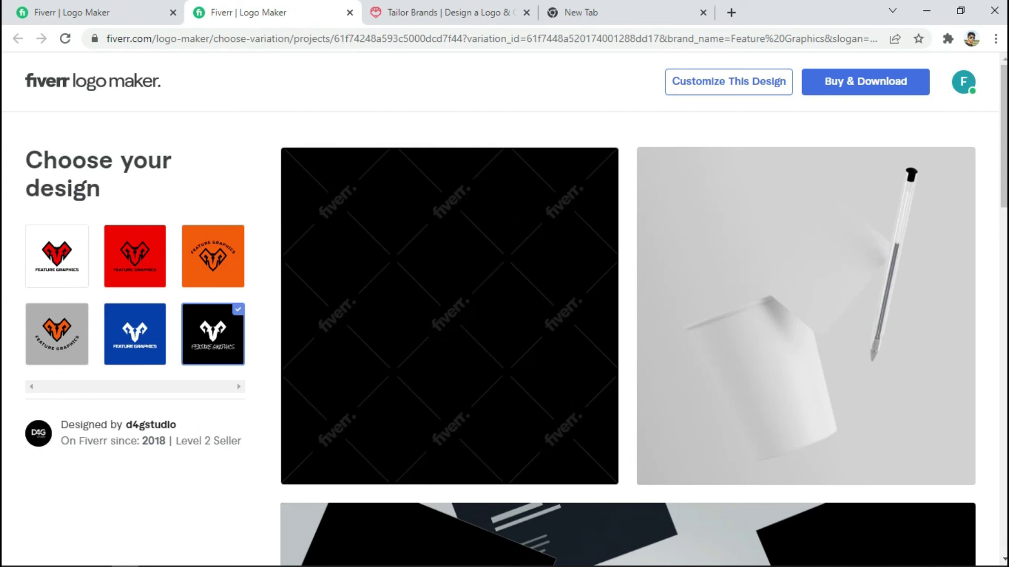
click(135, 334)
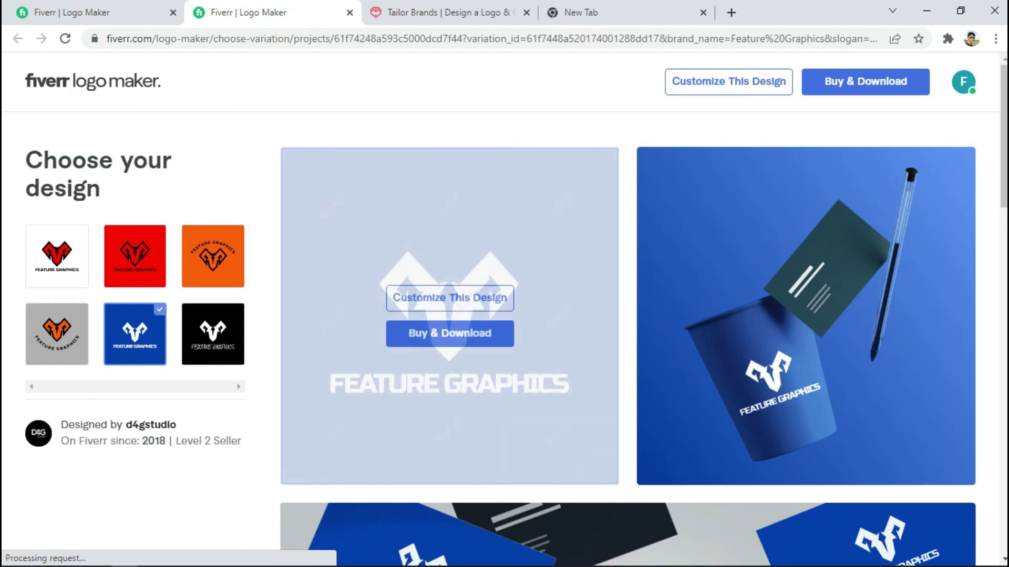
scroll(628, 339, down, 5)
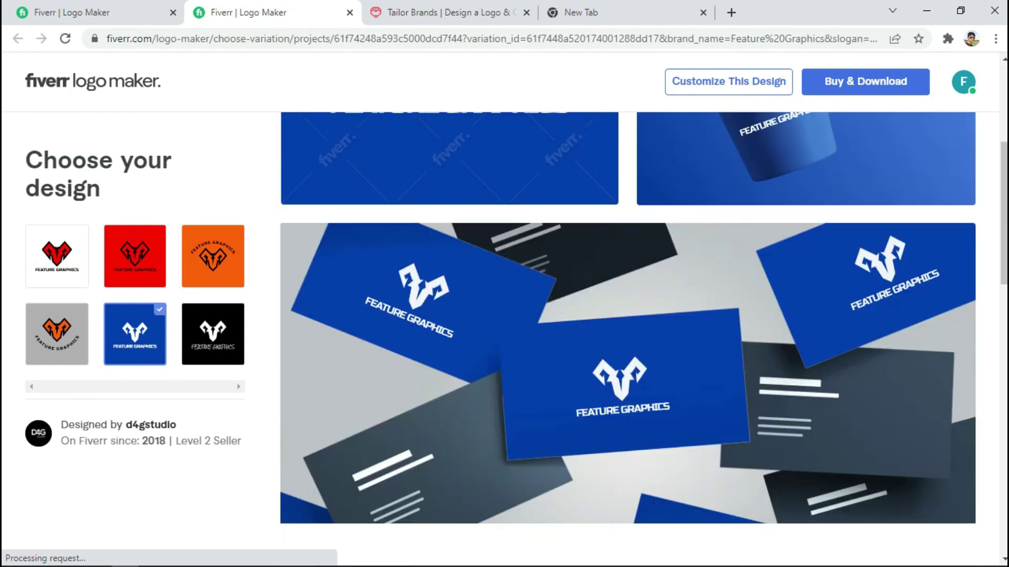
scroll(628, 315, up, 5)
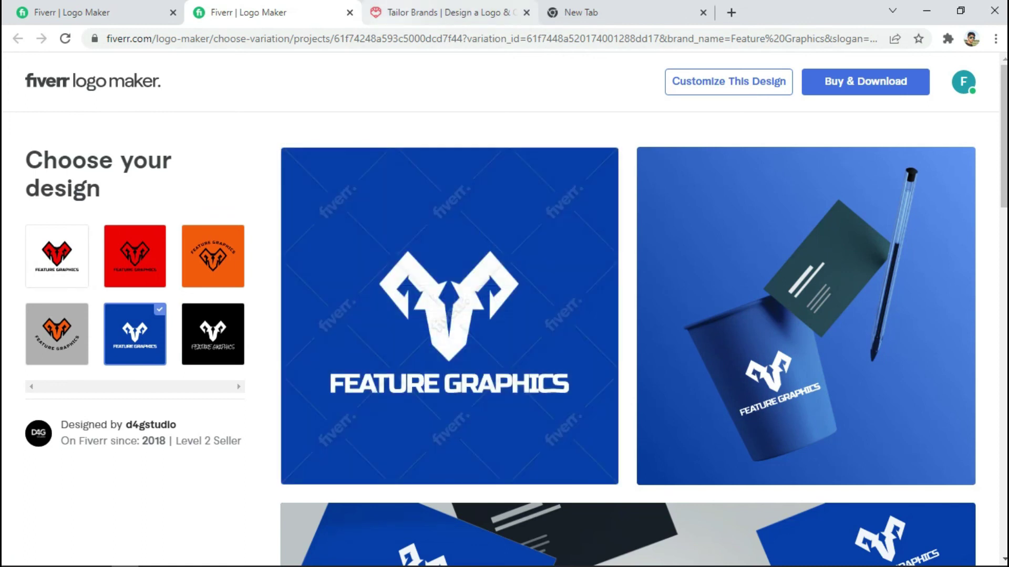
- Close the horned design tab and the Fiverr logo listing tab
click(350, 12)
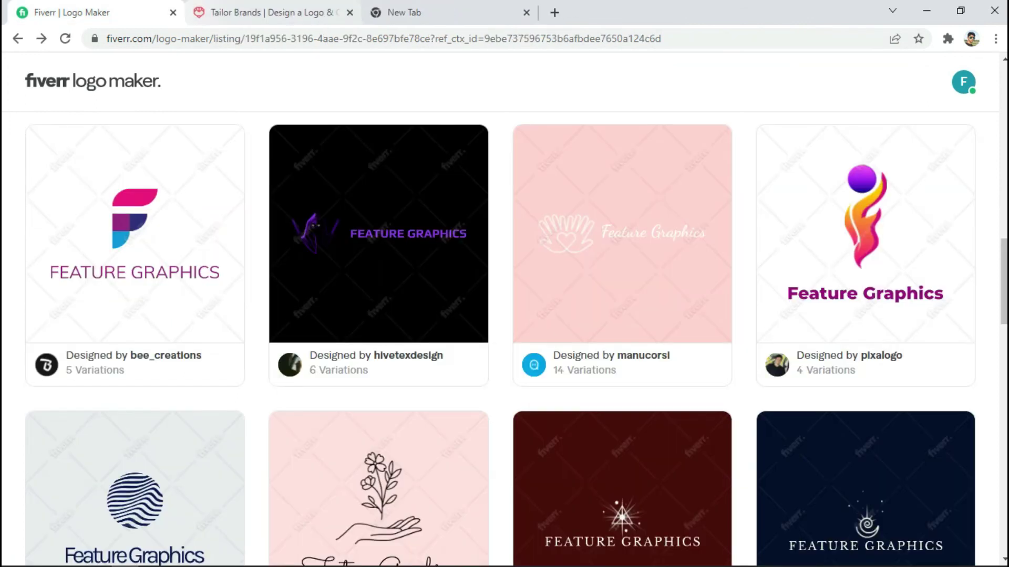
click(173, 12)
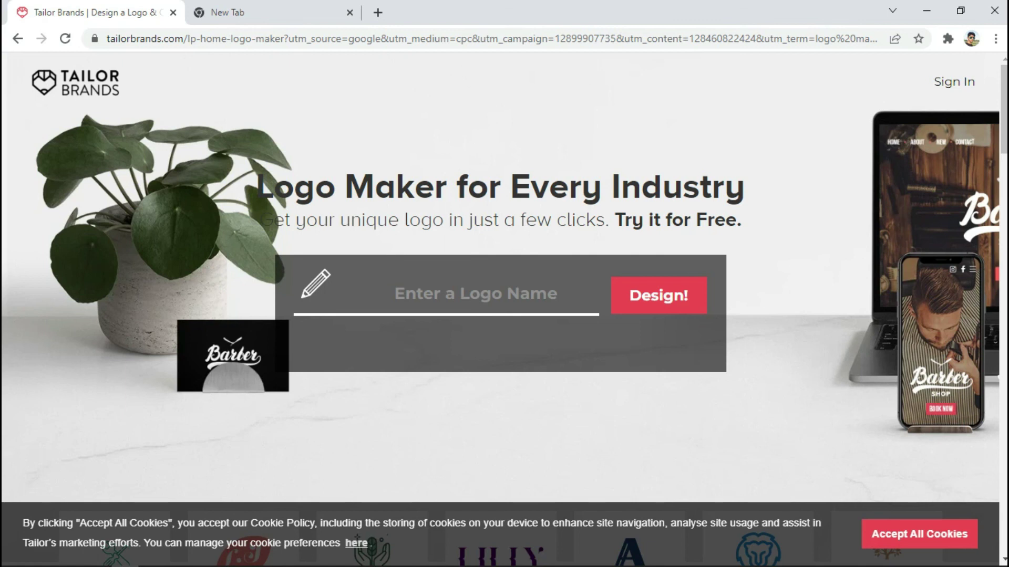
- Scroll through the Tailor Brands page, return to its top, then leave Chrome for the desktop
scroll(505, 309, down, 8)
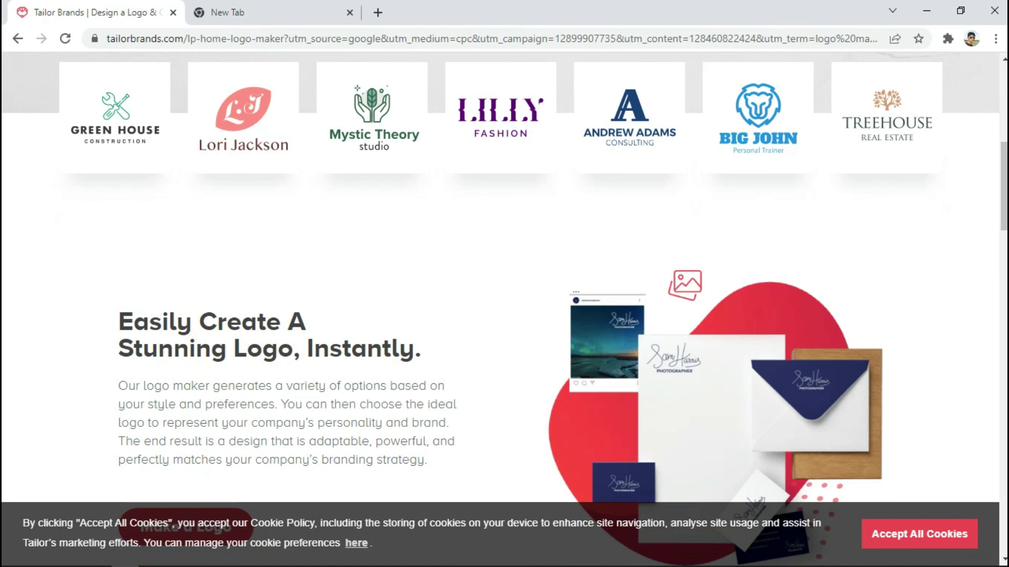
scroll(505, 309, down, 8)
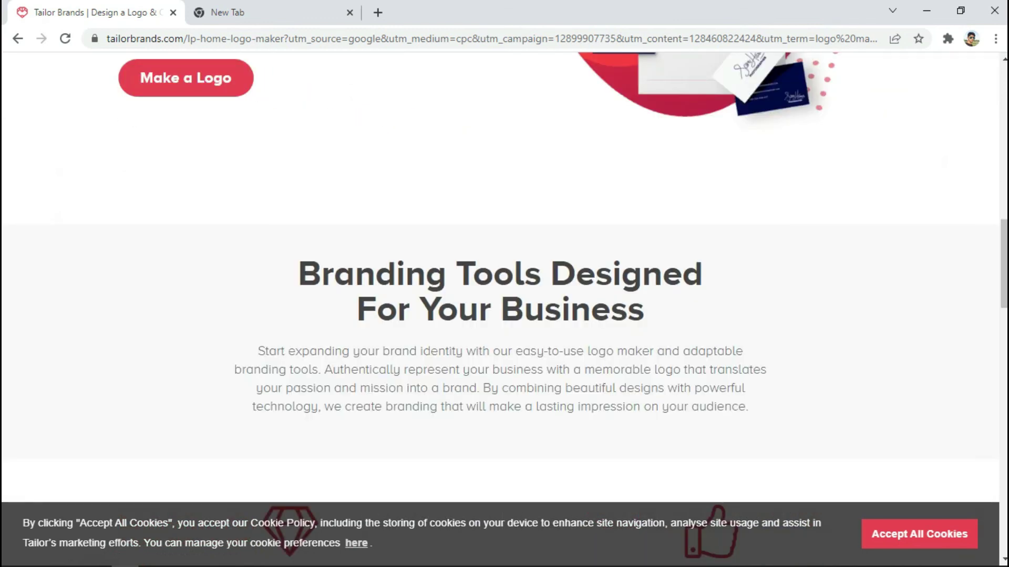
key(Home)
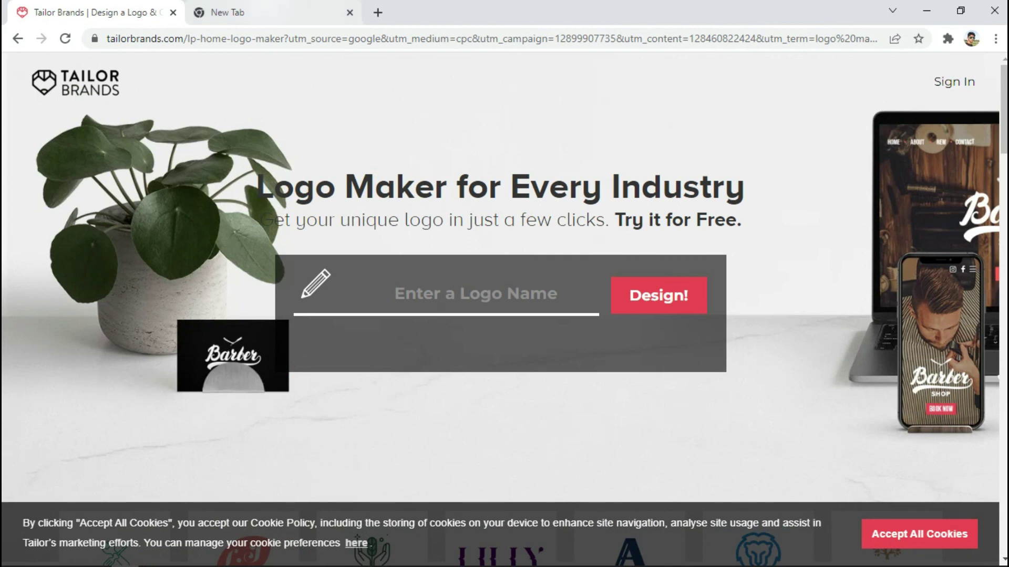
key(ctrl+Tab)
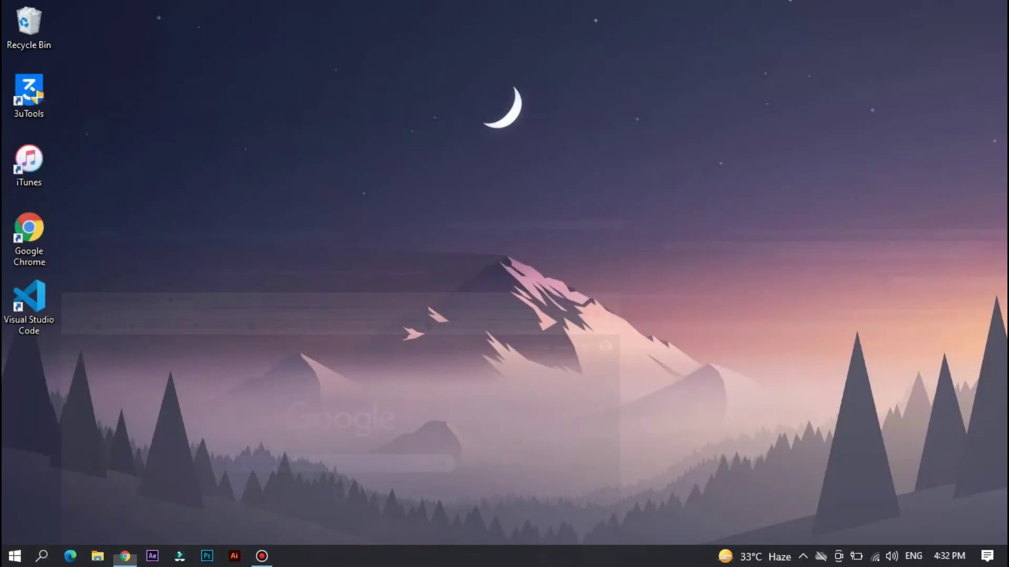